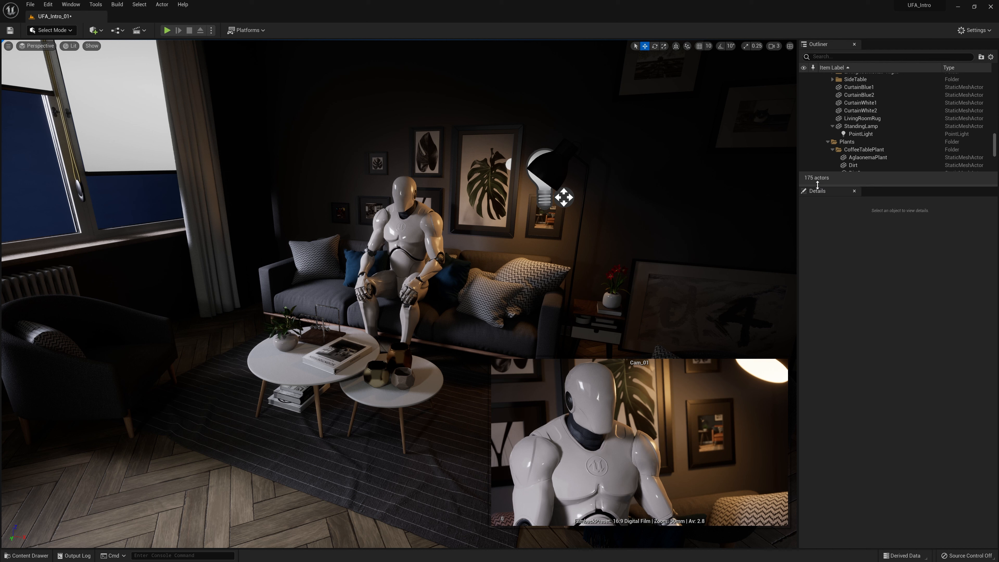
Step: Enlarge the Outliner area and filter the scene's actors by "light"
{"action": "left_click_drag", "start_coordinate": [817, 183], "coordinate": [817, 267]}
{"action": "scroll", "coordinate": [827, 118], "scroll_direction": "up", "scroll_amount": 5}
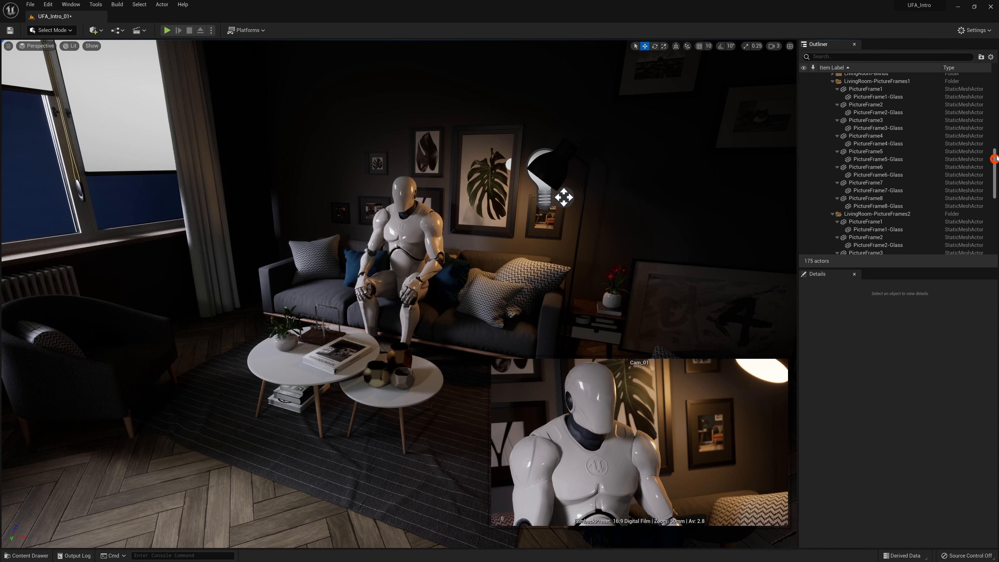
{"action": "left_click_drag", "start_coordinate": [995, 159], "coordinate": [995, 84]}
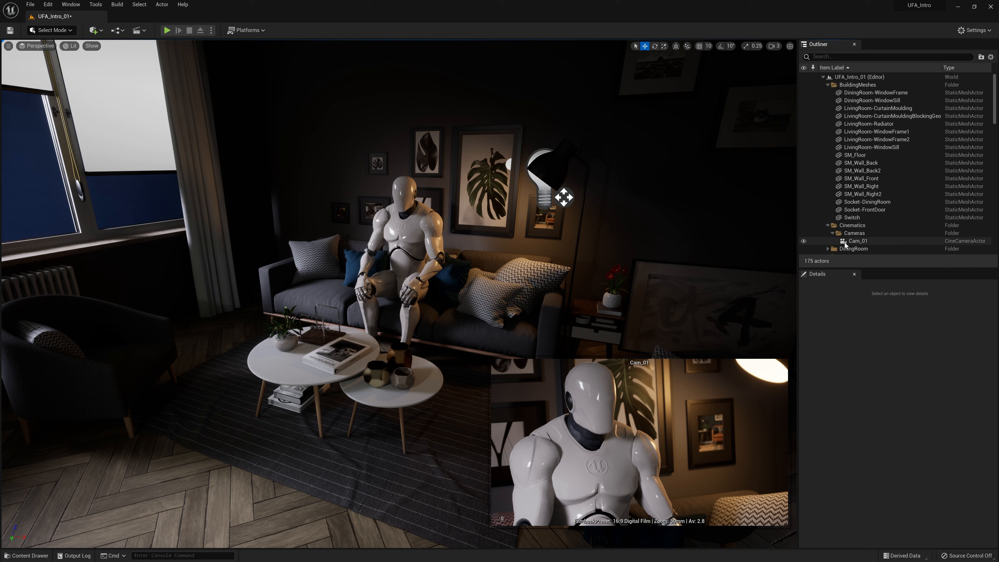
{"action": "scroll", "coordinate": [845, 157], "scroll_direction": "down", "scroll_amount": 2}
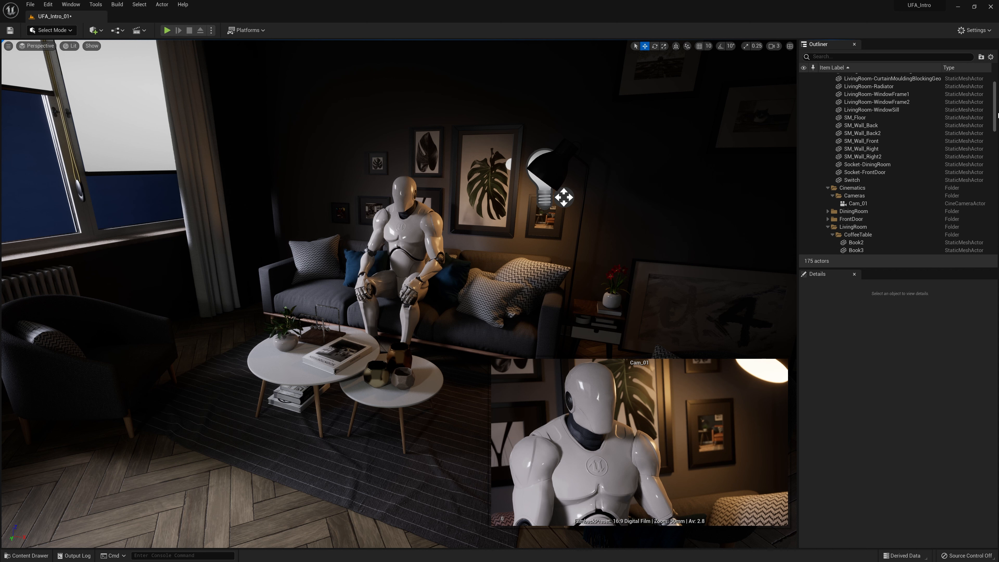
{"action": "scroll", "coordinate": [994, 99], "scroll_direction": "up", "scroll_amount": 2}
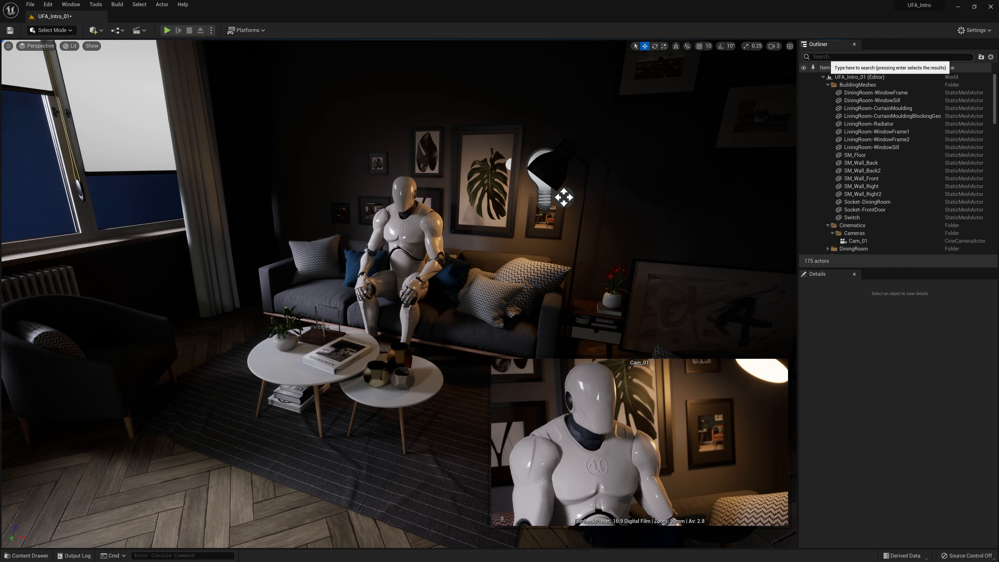
{"action": "left_click", "coordinate": [826, 56]}
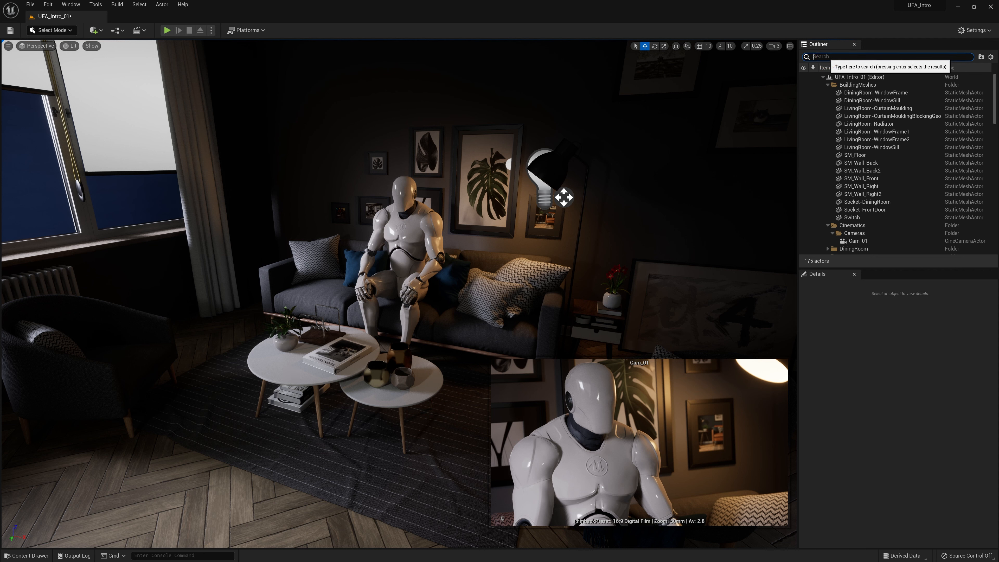
{"action": "type", "text": "light"}
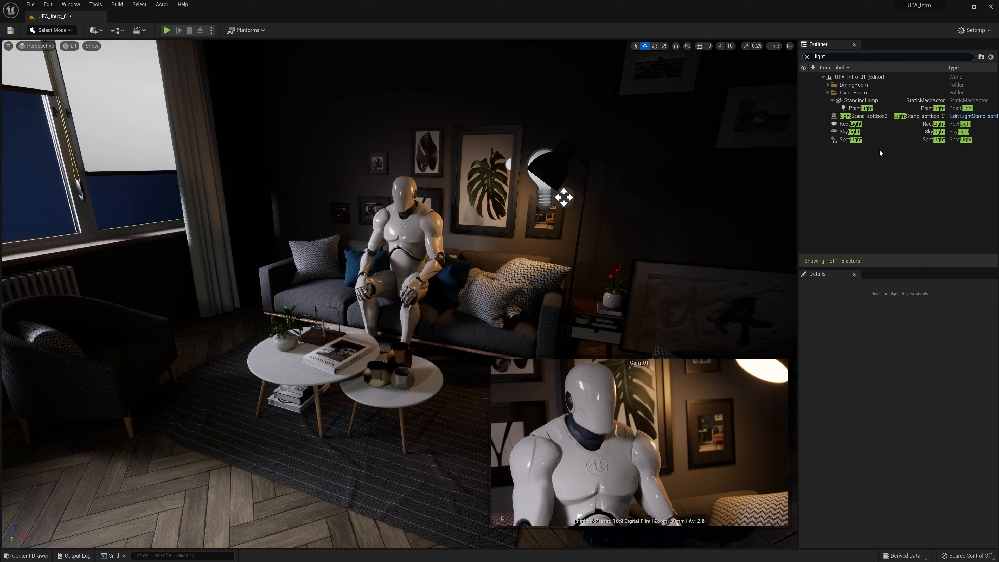
Step: Select the PointLight under StandingLamp and enlarge the area showing its details
{"action": "left_click", "coordinate": [873, 109]}
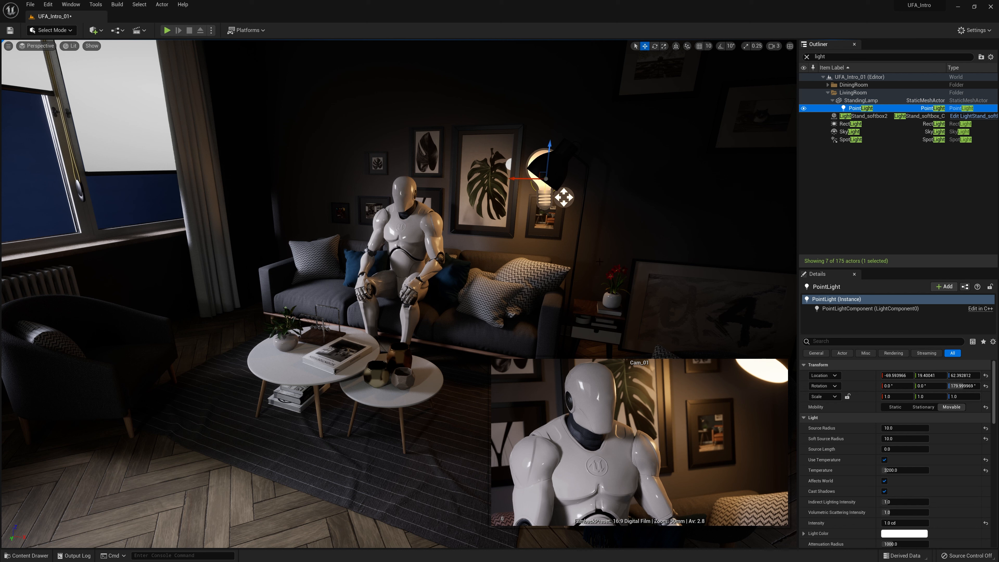
{"action": "left_click", "coordinate": [543, 188]}
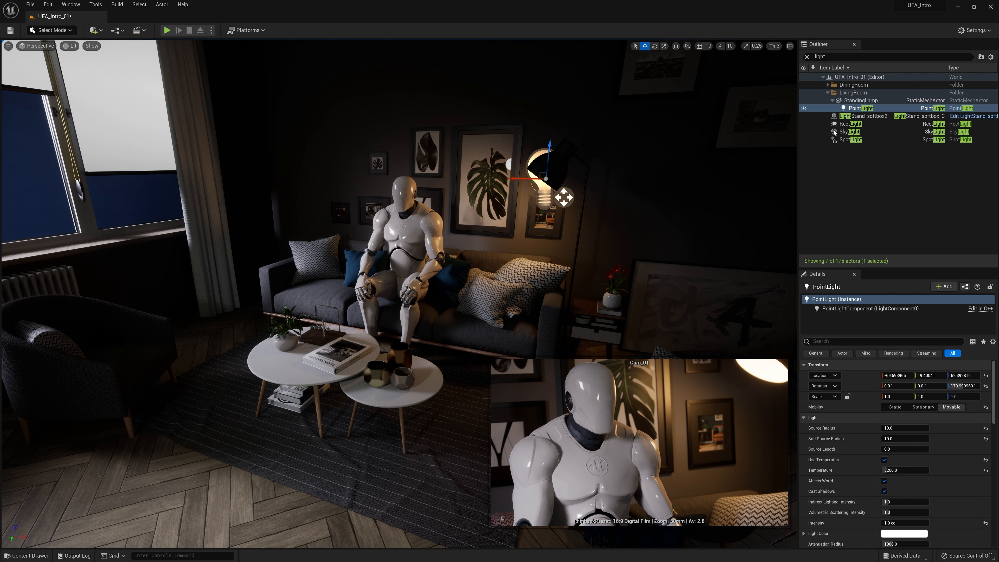
{"action": "left_click", "coordinate": [859, 108]}
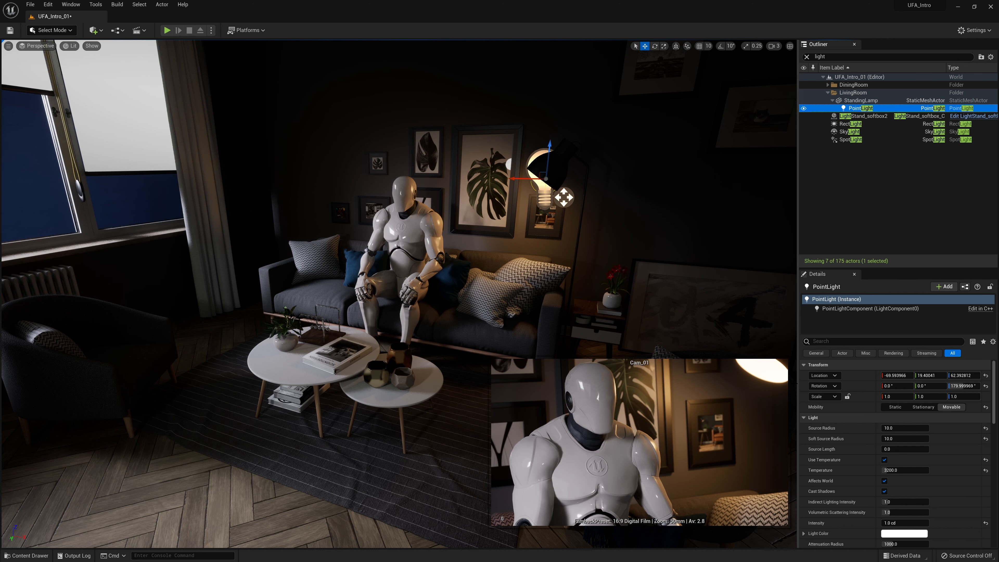
{"action": "left_click_drag", "start_coordinate": [838, 268], "coordinate": [839, 203]}
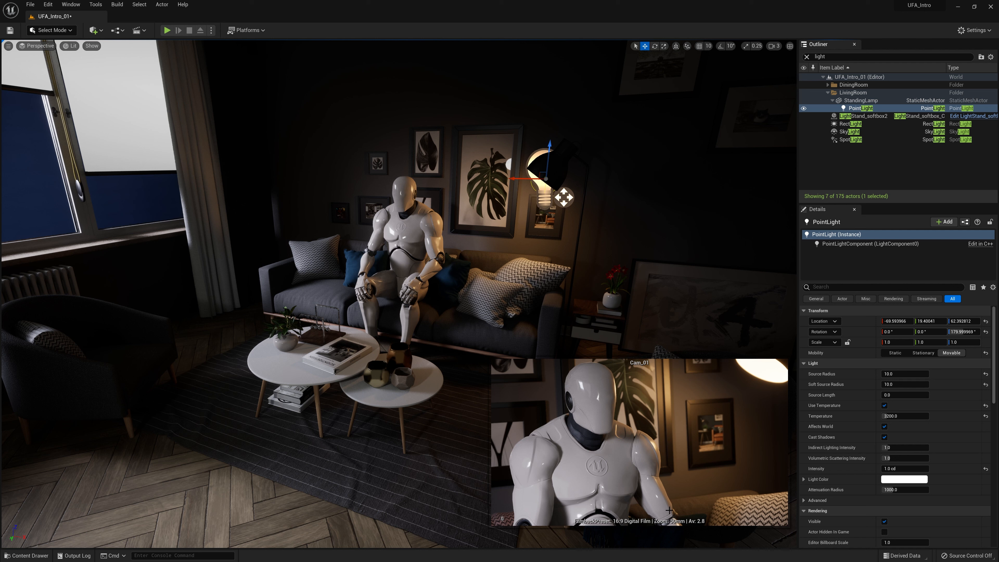
Step: Test the standing lamp's point light at intensities of 2, 4 and 8 cd, and settle on 4 cd
{"action": "left_click", "coordinate": [896, 469]}
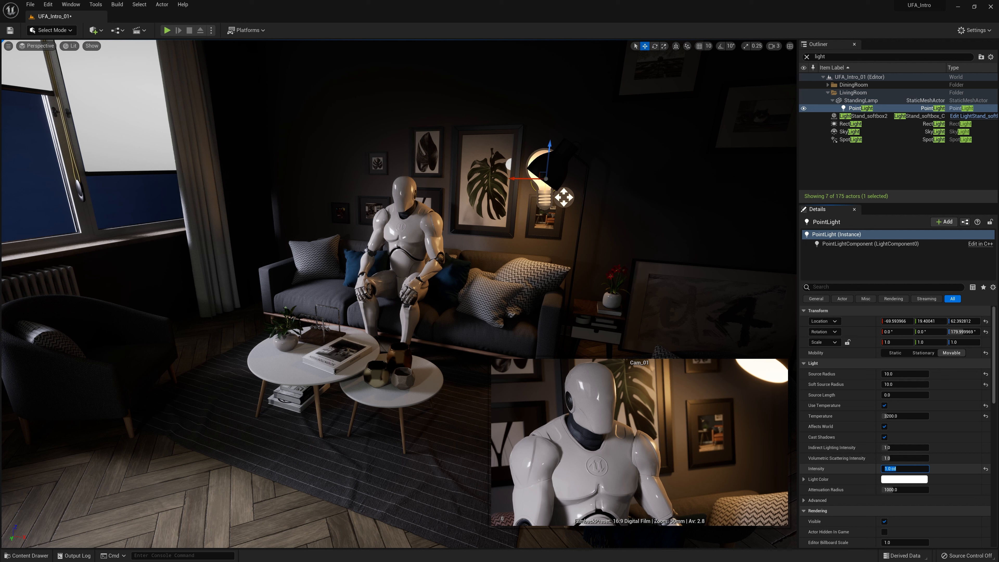
{"action": "type", "text": "2"}
{"action": "key", "text": "Return"}
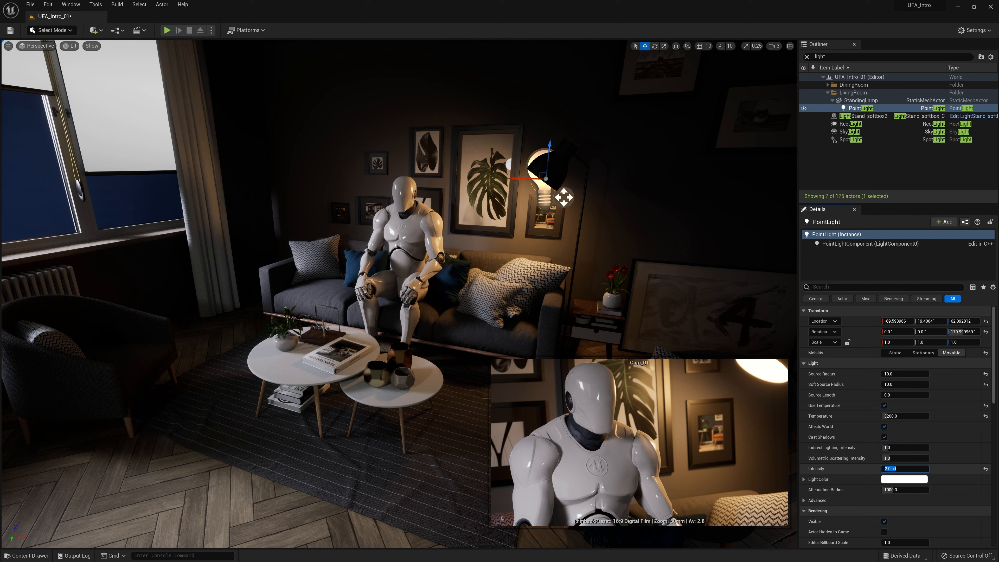
{"action": "type", "text": "4"}
{"action": "key", "text": "Return"}
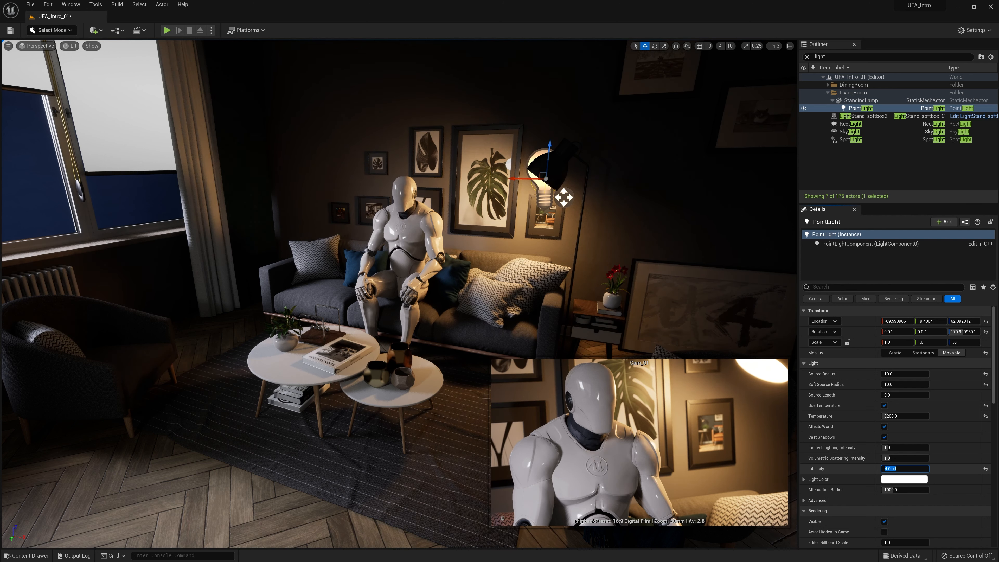
{"action": "type", "text": "8"}
{"action": "key", "text": "Return"}
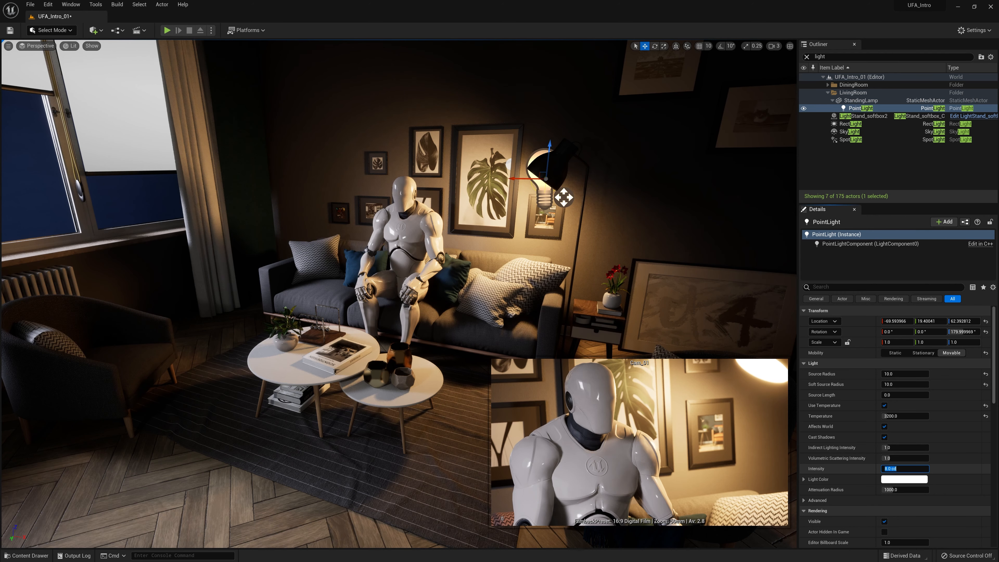
{"action": "type", "text": "4"}
{"action": "key", "text": "Return"}
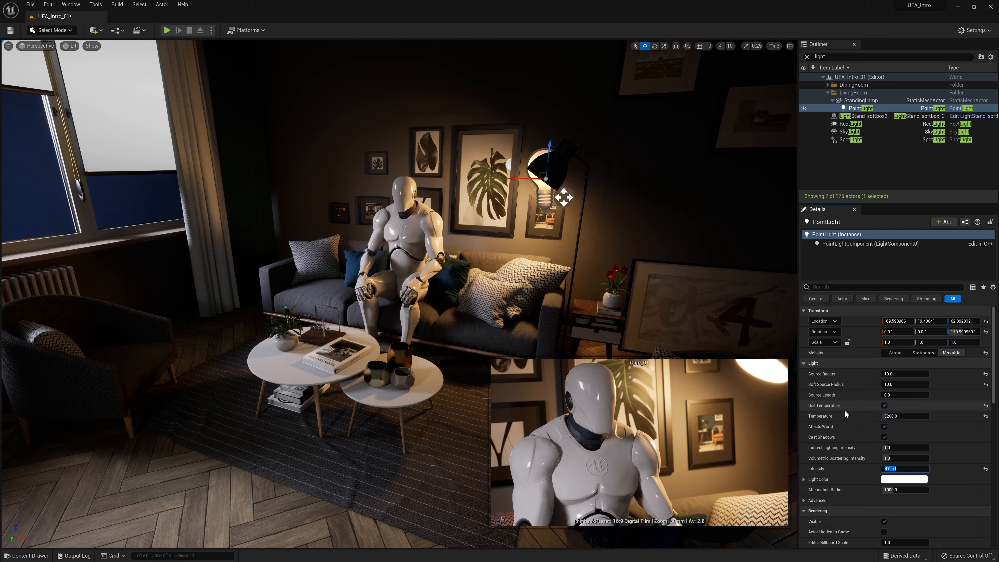
Step: Toggle Use Temperature on the point light to compare, leaving it disabled
{"action": "left_click", "coordinate": [884, 405]}
{"action": "left_click", "coordinate": [884, 406]}
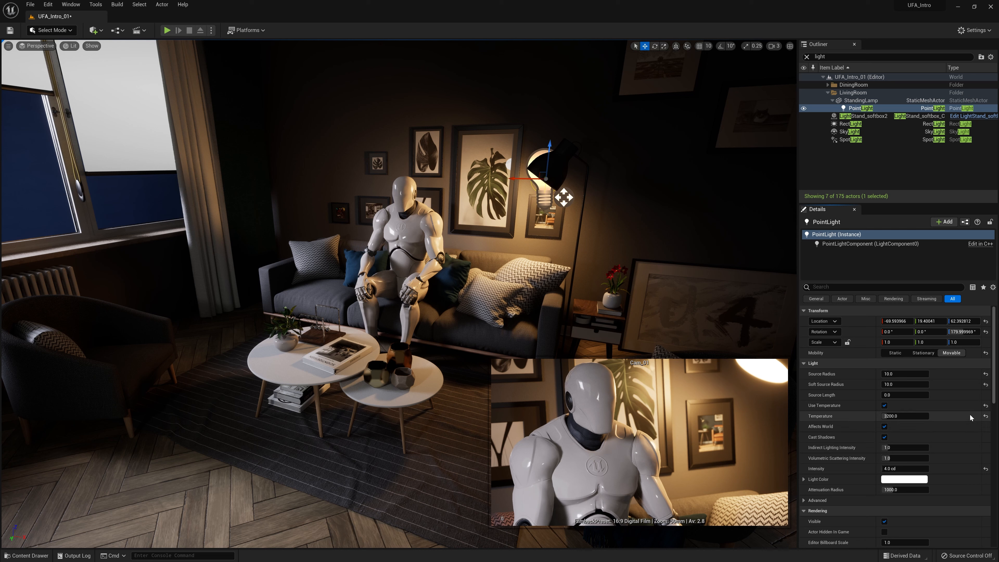
{"action": "left_click", "coordinate": [985, 406]}
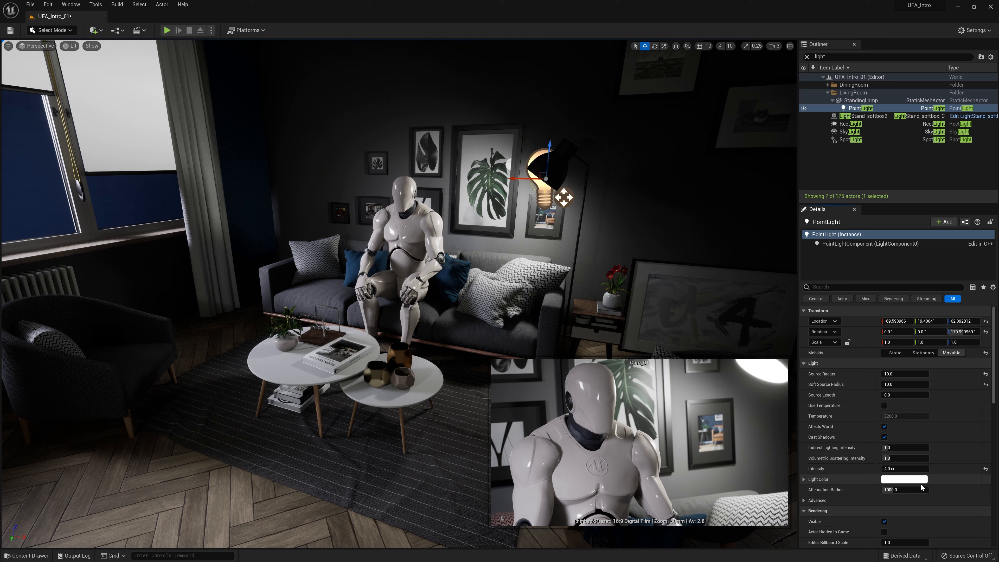
Step: Try an orange light color with hue about 21.6 and saturation about 0.91 on the point light, and reset it to white
{"action": "left_click", "coordinate": [899, 479]}
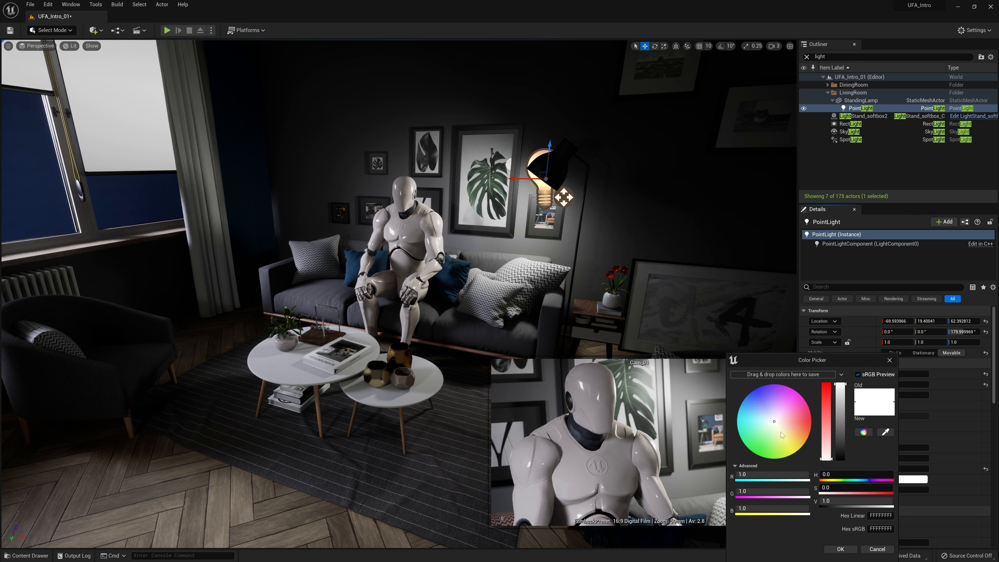
{"action": "left_click_drag", "start_coordinate": [774, 423], "coordinate": [789, 427]}
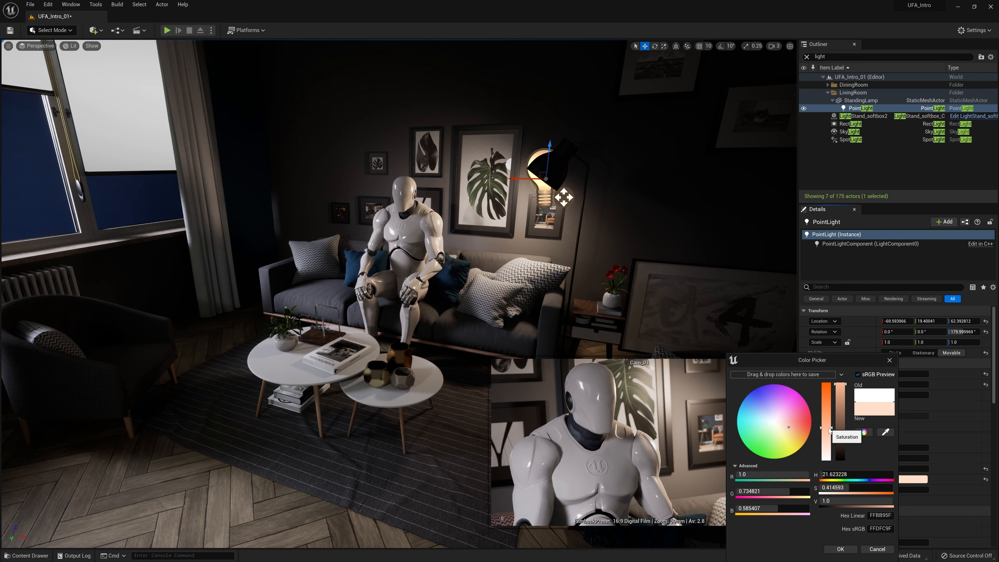
{"action": "left_click_drag", "start_coordinate": [830, 430], "coordinate": [831, 390]}
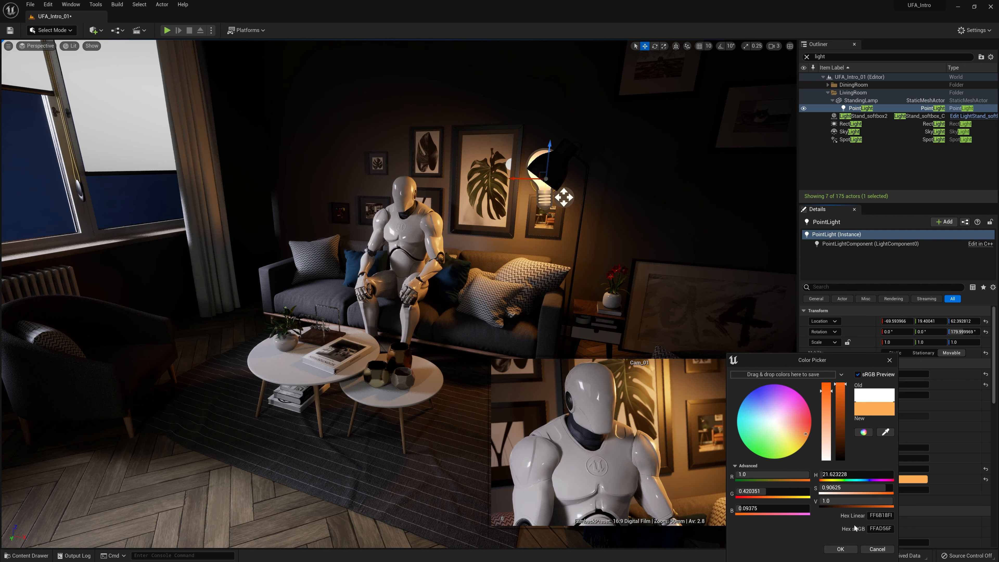
{"action": "left_click", "coordinate": [840, 548]}
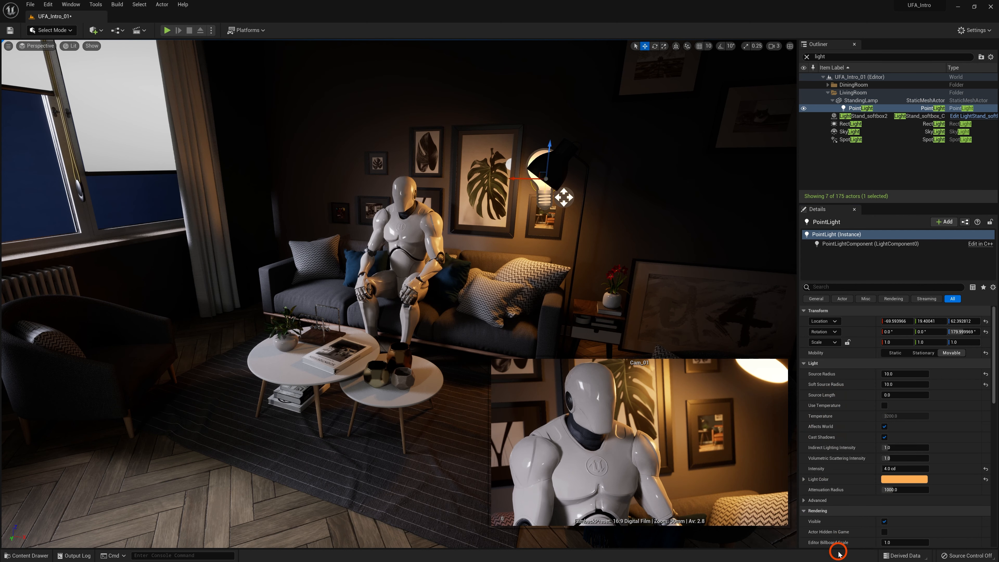
{"action": "left_click", "coordinate": [986, 479]}
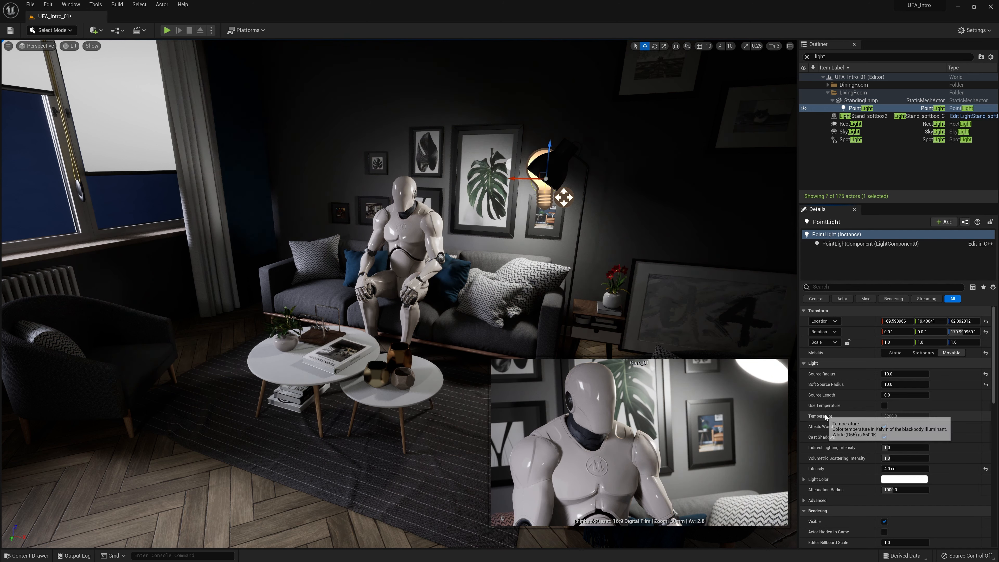
Step: Enable Use Temperature on the point light and reset the temperature to its default, toggling the option off and on to compare
{"action": "mouse_move", "coordinate": [825, 415]}
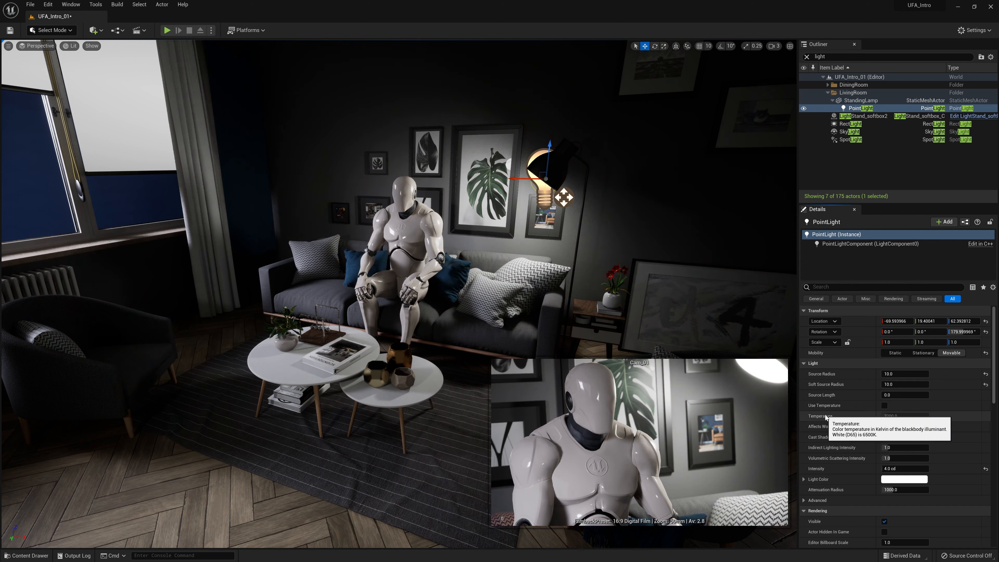
{"action": "left_click", "coordinate": [885, 406]}
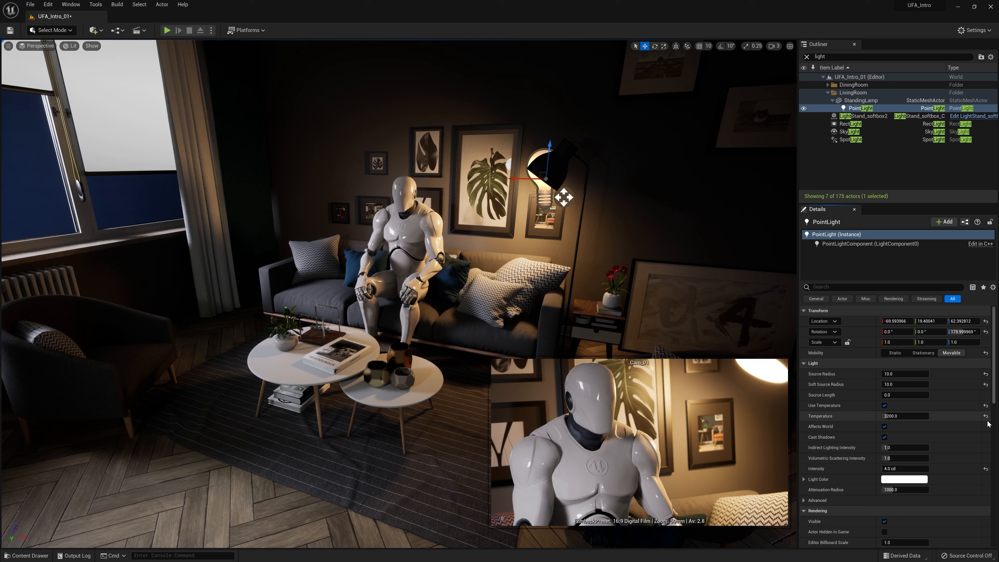
{"action": "left_click", "coordinate": [985, 416]}
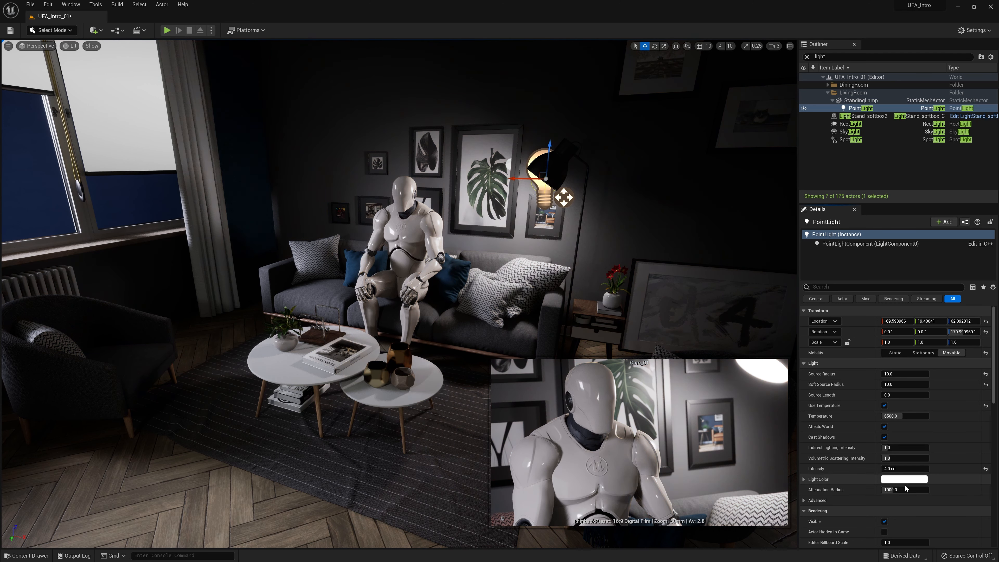
{"action": "left_click", "coordinate": [884, 406]}
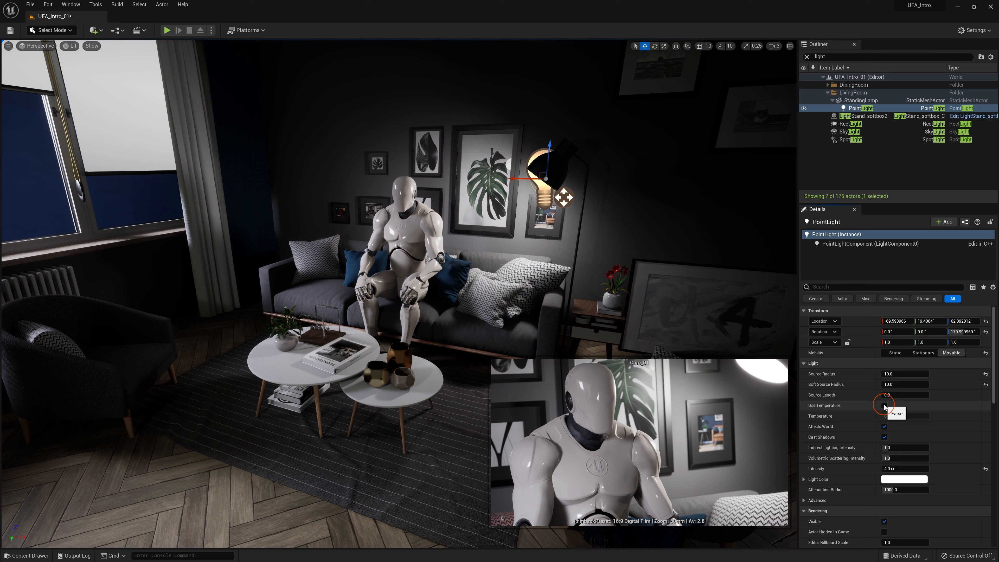
{"action": "left_click", "coordinate": [884, 405]}
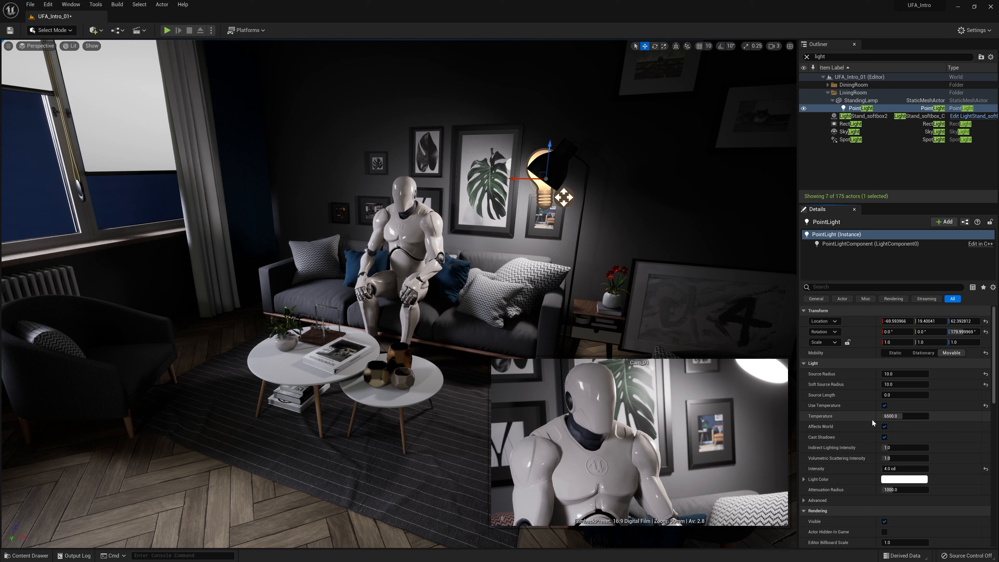
Step: Try point light temperatures of 3200, 1800 and 8000 in turn to compare warm and cool light
{"action": "left_click", "coordinate": [892, 416]}
{"action": "type", "text": "3200"}
{"action": "key", "text": "Return"}
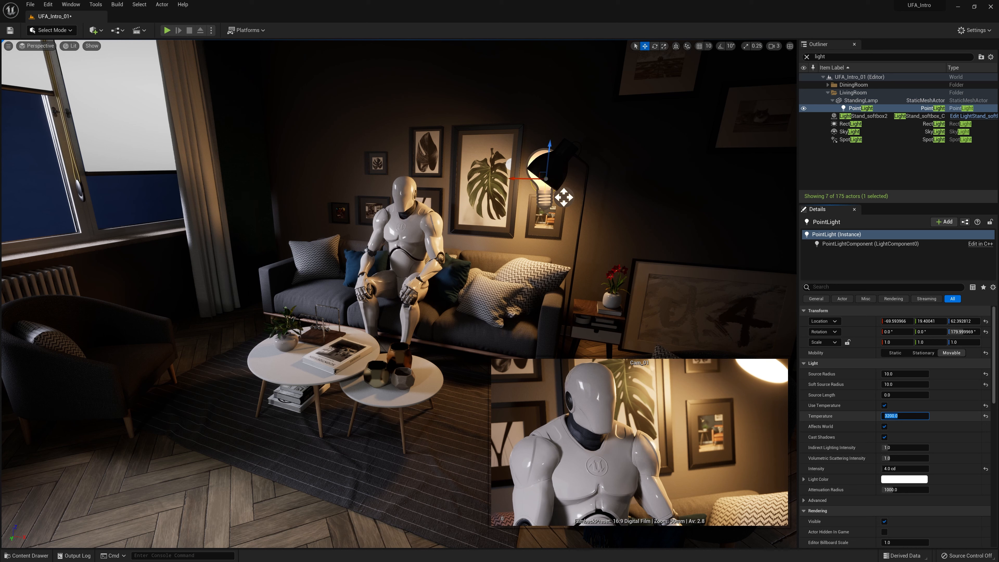
{"action": "type", "text": "1800"}
{"action": "key", "text": "Return"}
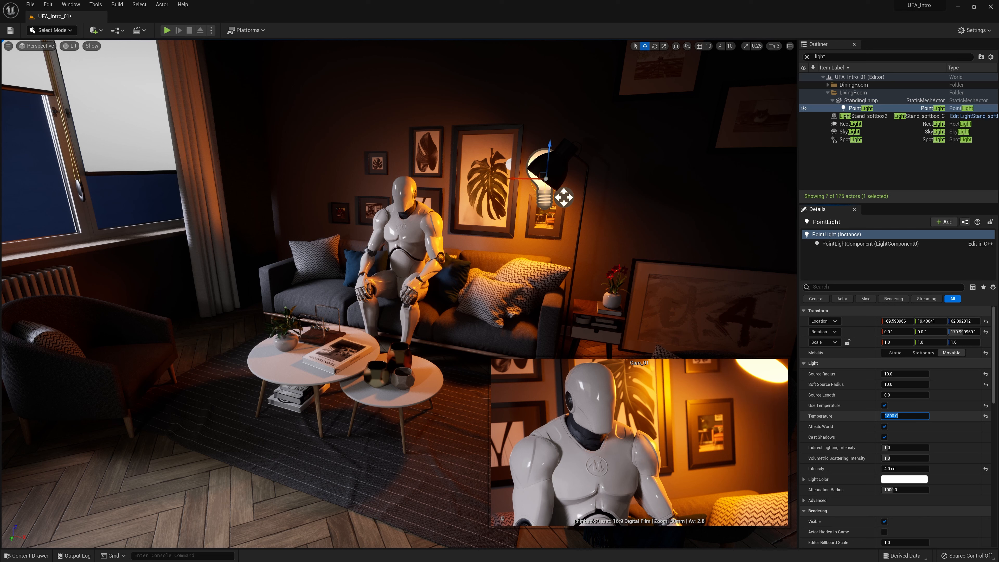
{"action": "type", "text": "80"}
{"action": "key", "text": "Return"}
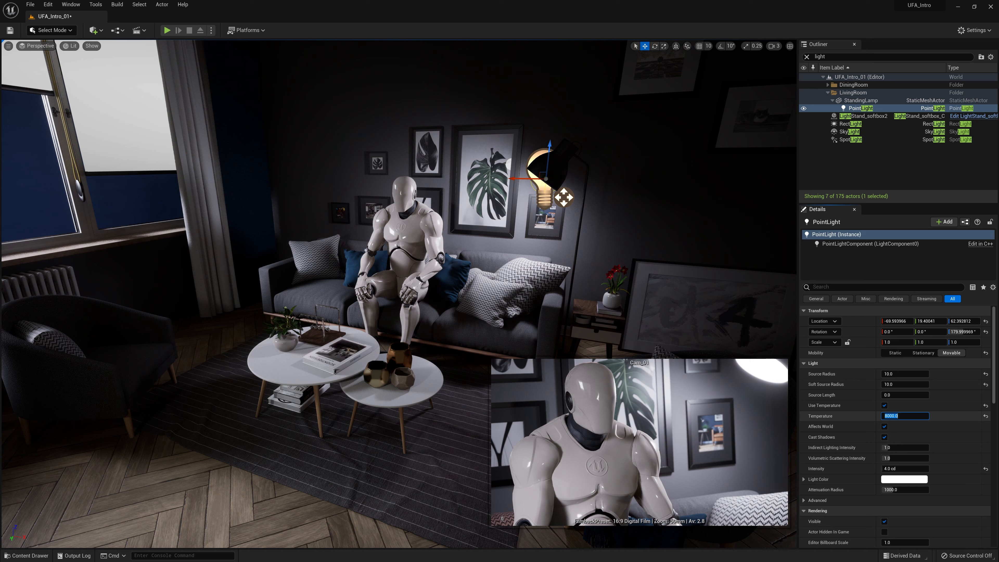
Step: Reset the point light's temperature and sweep it from a warm value up to 12000
{"action": "left_click", "coordinate": [986, 417]}
{"action": "left_click", "coordinate": [890, 416]}
{"action": "mouse_move", "coordinate": [889, 416]}
{"action": "left_mouse_down"}
{"action": "mouse_move", "coordinate": [914, 416]}
{"action": "mouse_move", "coordinate": [885, 416]}
{"action": "left_mouse_up"}
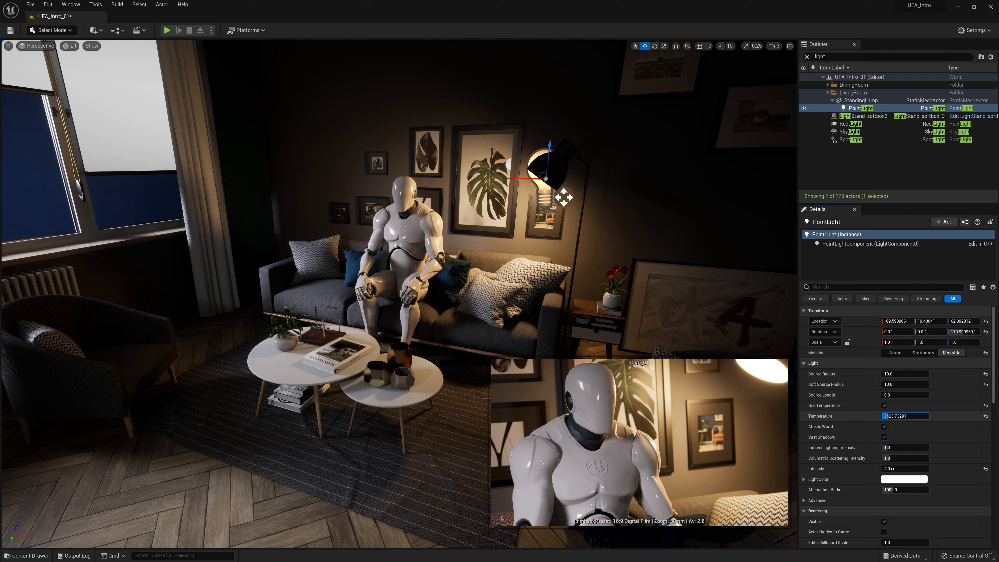
{"action": "left_click_drag", "start_coordinate": [885, 416], "coordinate": [973, 423]}
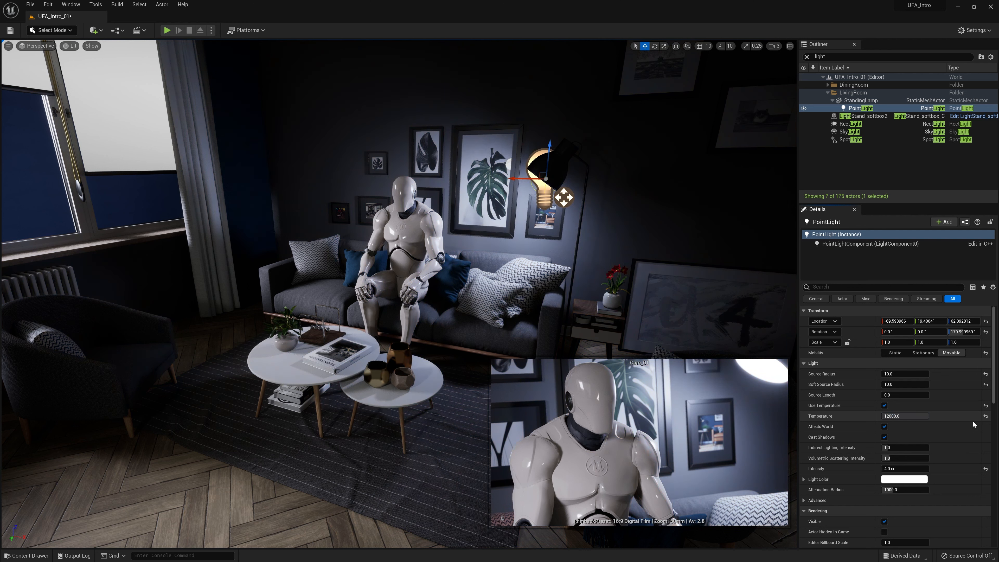
Step: Set the point light's temperature to 3200 and deselect the light
{"action": "left_click", "coordinate": [913, 414]}
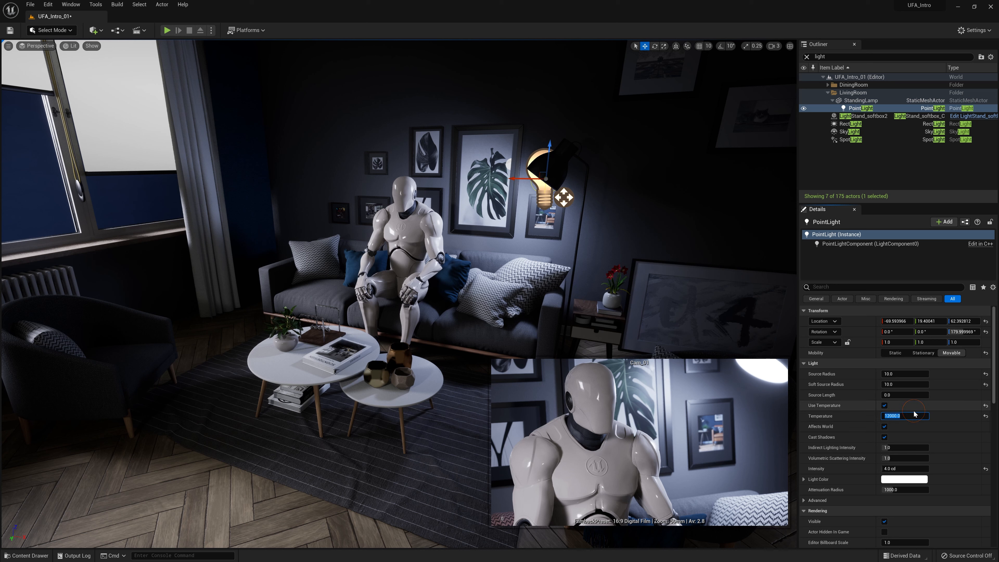
{"action": "type", "text": "3200"}
{"action": "key", "text": "Return"}
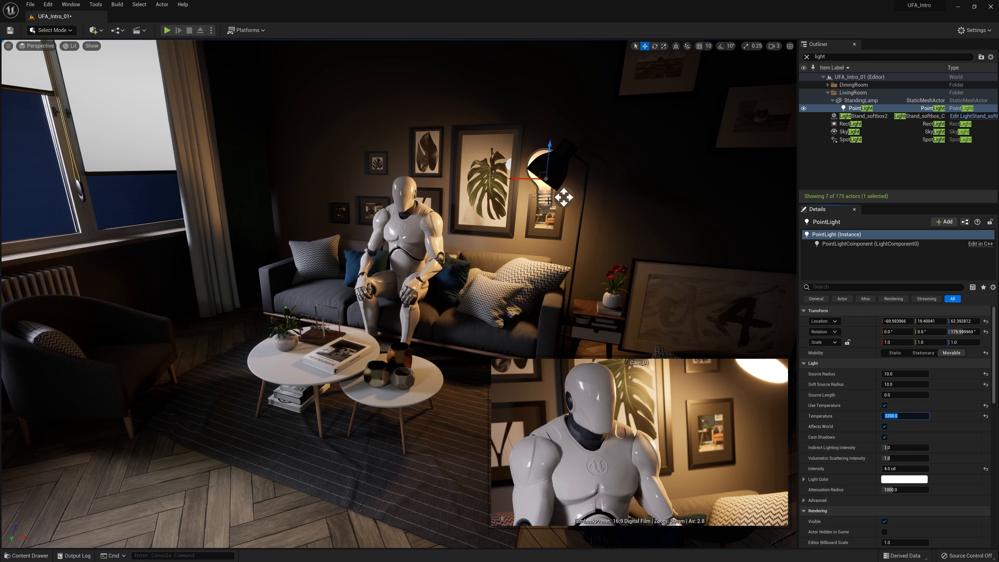
{"action": "left_click", "coordinate": [542, 191]}
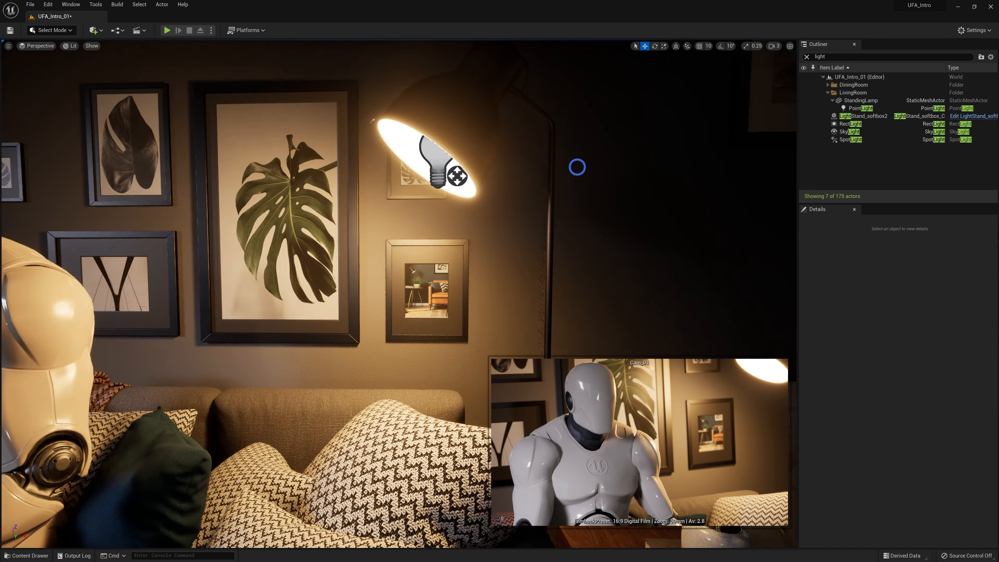
Step: Try moving the standing lamp's point light sideways above the seated figure, undo the move and deselect the light
{"action": "right_click_drag", "start_coordinate": [577, 167], "coordinate": [446, 156]}
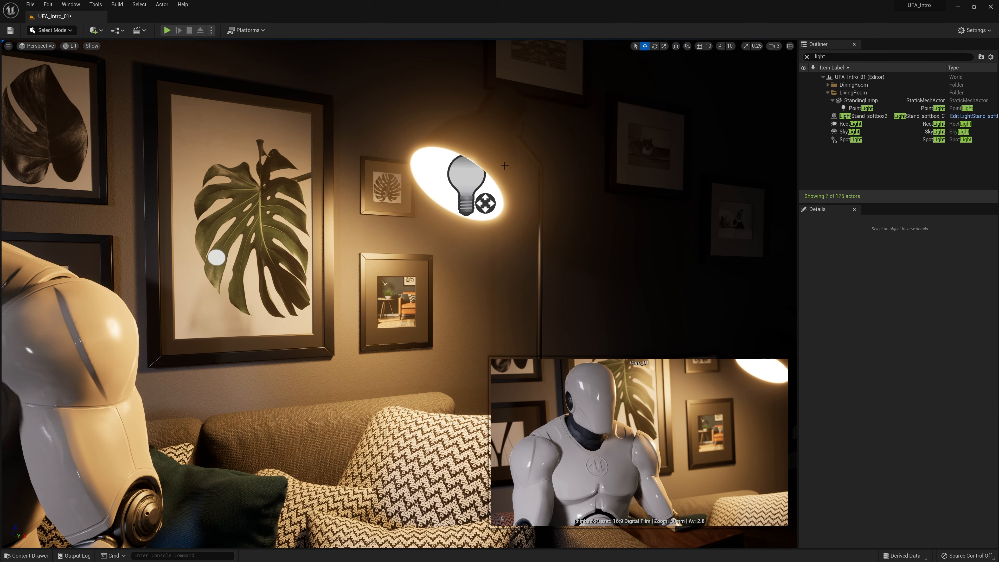
{"action": "scroll", "coordinate": [530, 225], "scroll_direction": "down", "scroll_amount": 10}
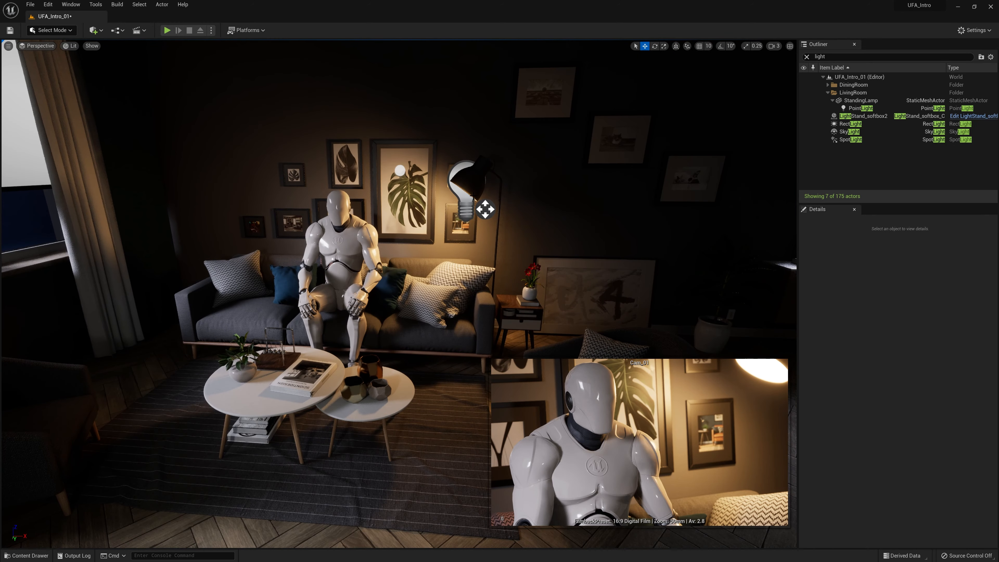
{"action": "left_click", "coordinate": [465, 198]}
{"action": "left_click_drag", "start_coordinate": [442, 191], "coordinate": [357, 190]}
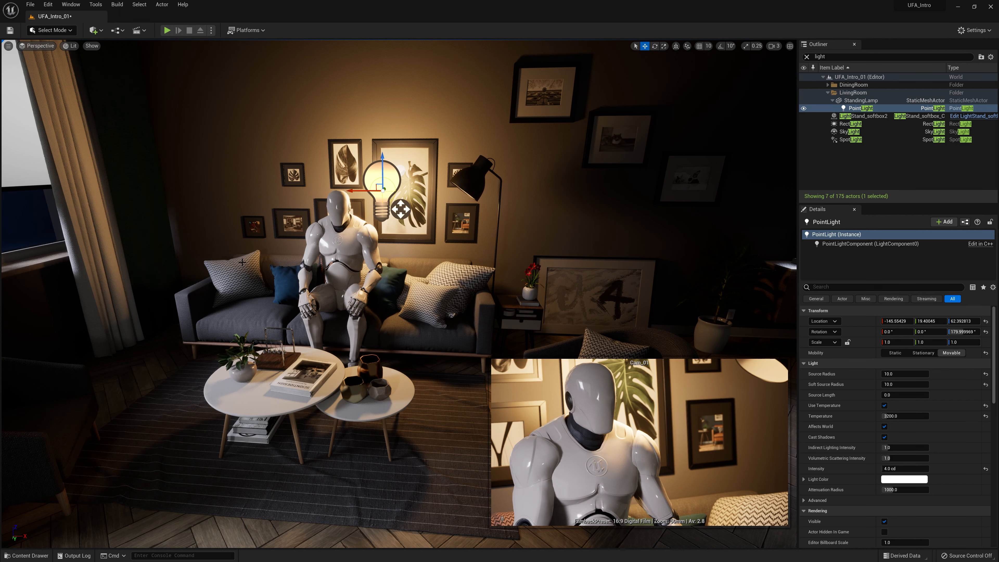
{"action": "key", "text": "ctrl+z"}
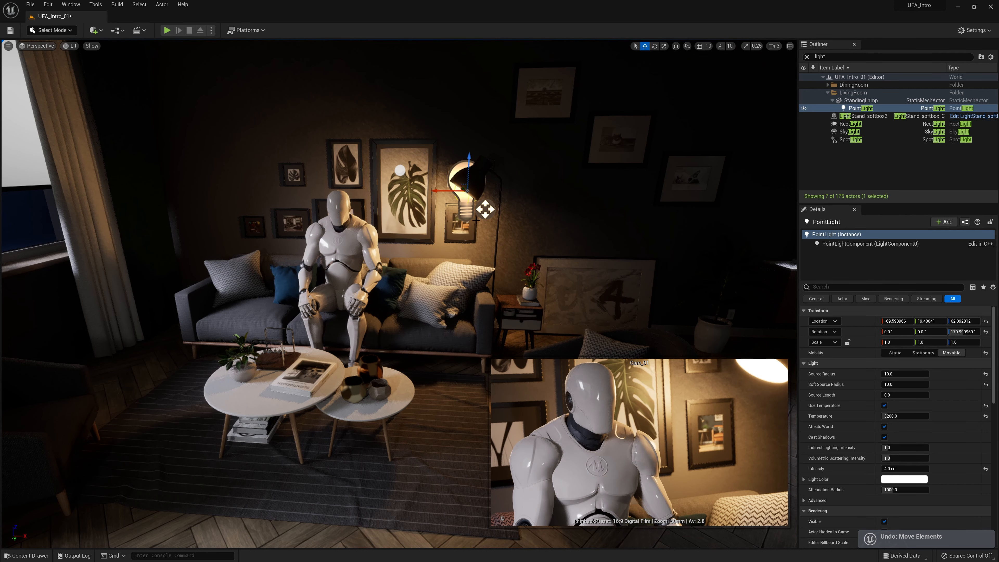
{"action": "left_click", "coordinate": [508, 230]}
{"action": "key", "text": "Escape"}
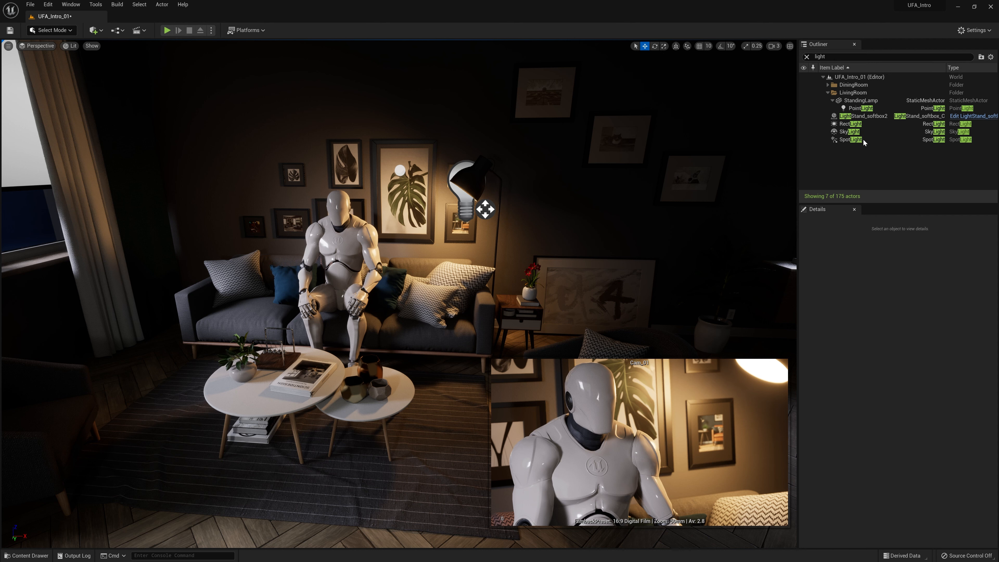
Step: Select the rect light outside the windows, focus the view on it with the building in sight, and run the pending autosave immediately
{"action": "left_click", "coordinate": [864, 123]}
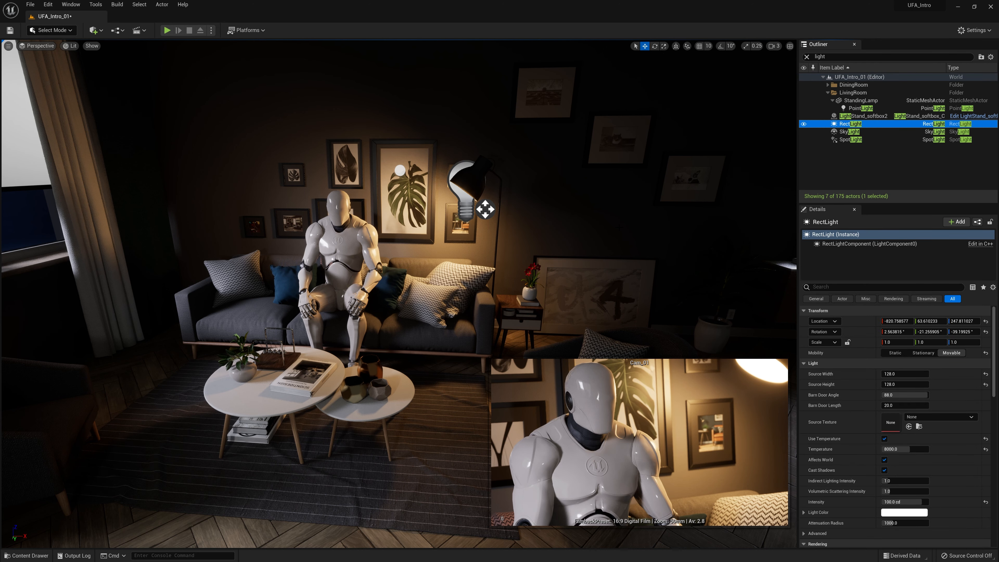
{"action": "right_click_drag", "start_coordinate": [619, 227], "coordinate": [537, 253]}
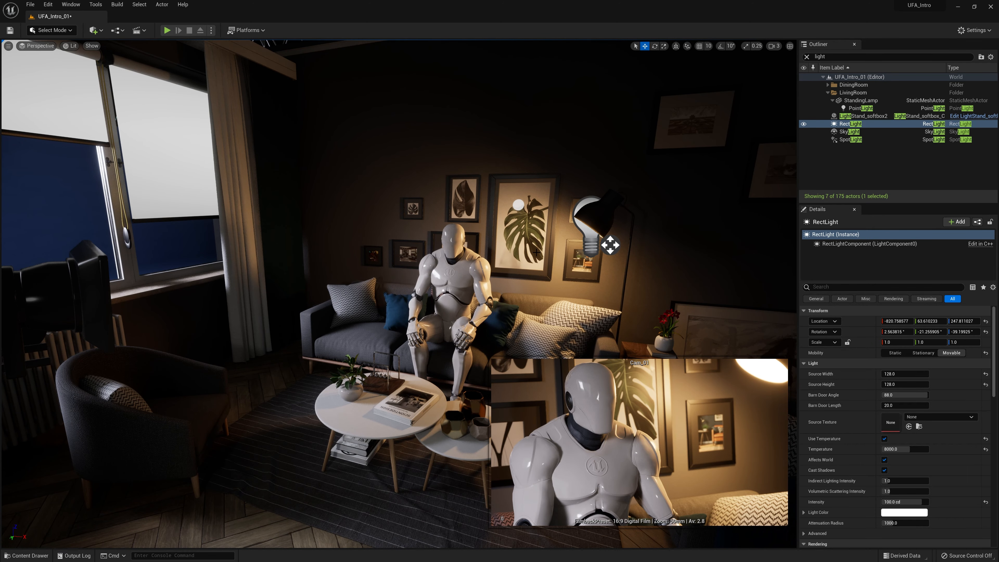
{"action": "mouse_move", "coordinate": [533, 265]}
{"action": "right_mouse_down"}
{"action": "mouse_move", "coordinate": [539, 251]}
{"action": "mouse_move", "coordinate": [533, 264]}
{"action": "right_mouse_up"}
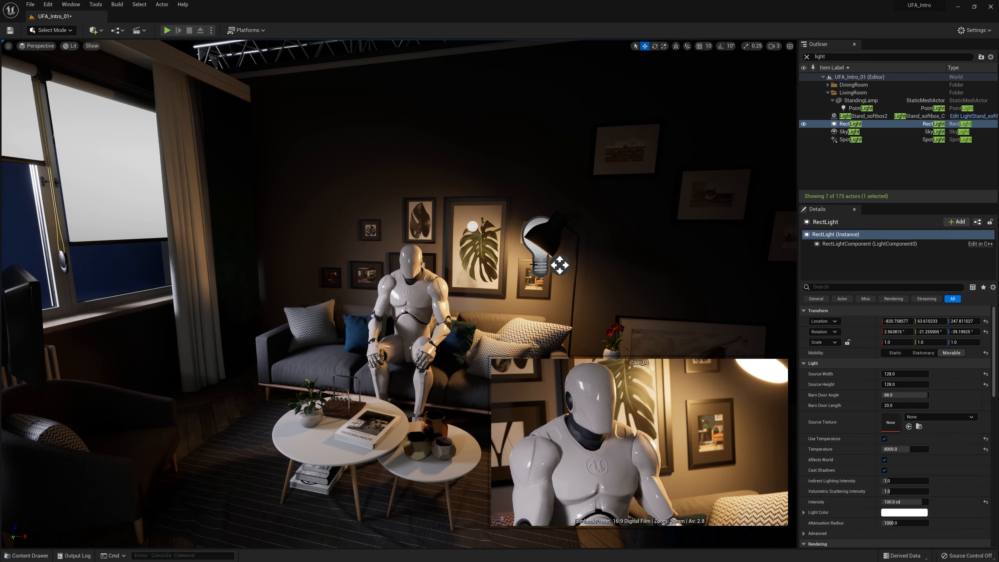
{"action": "key", "text": "f"}
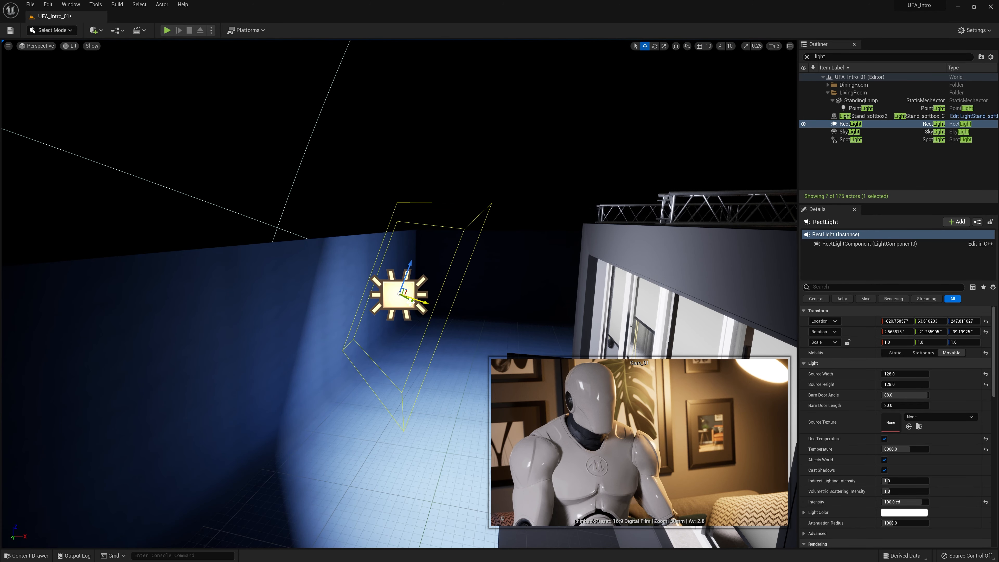
{"action": "scroll", "coordinate": [457, 328], "scroll_direction": "up", "scroll_amount": 5}
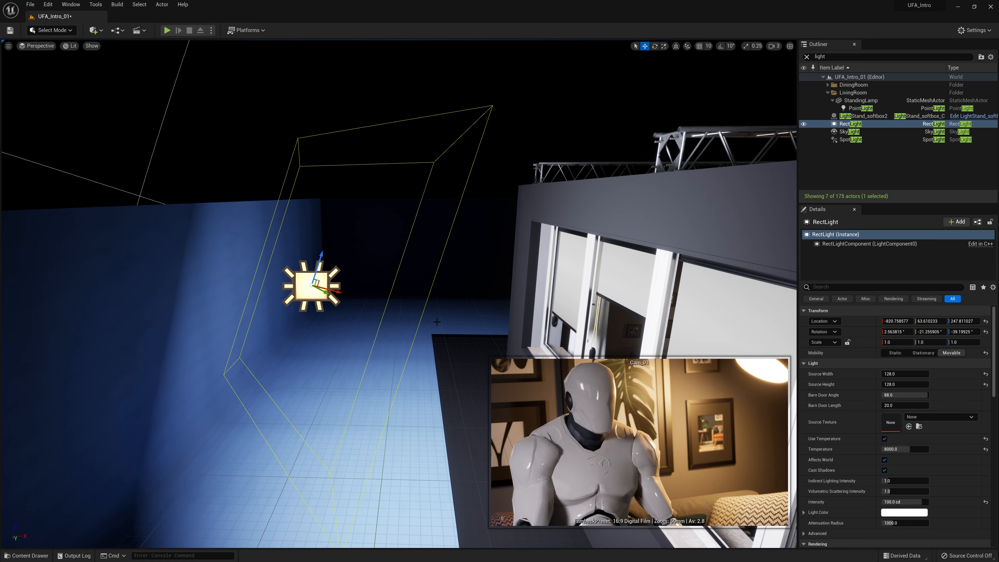
{"action": "right_click_drag", "start_coordinate": [437, 322], "coordinate": [457, 325]}
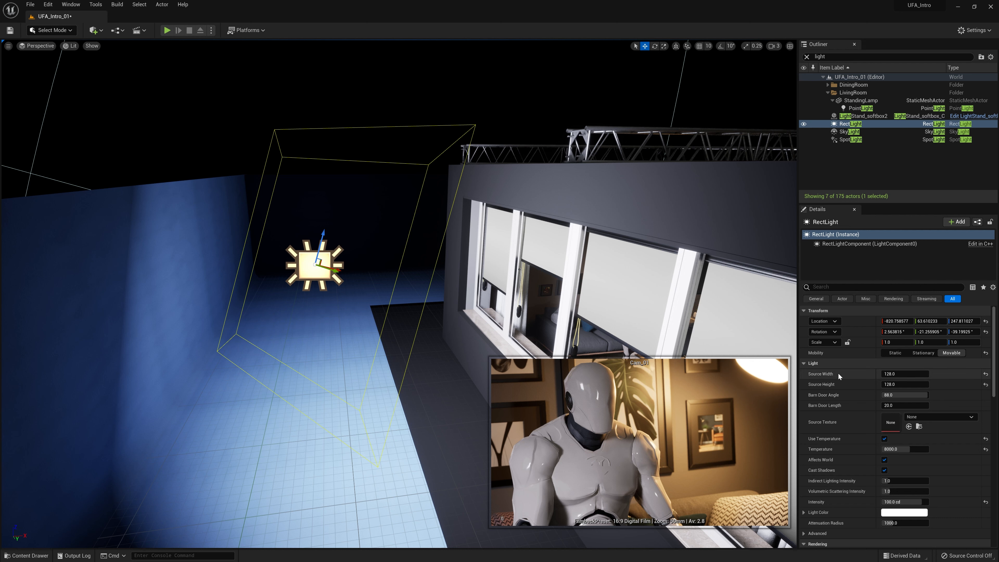
{"action": "scroll", "coordinate": [846, 374], "scroll_direction": "down", "scroll_amount": 2}
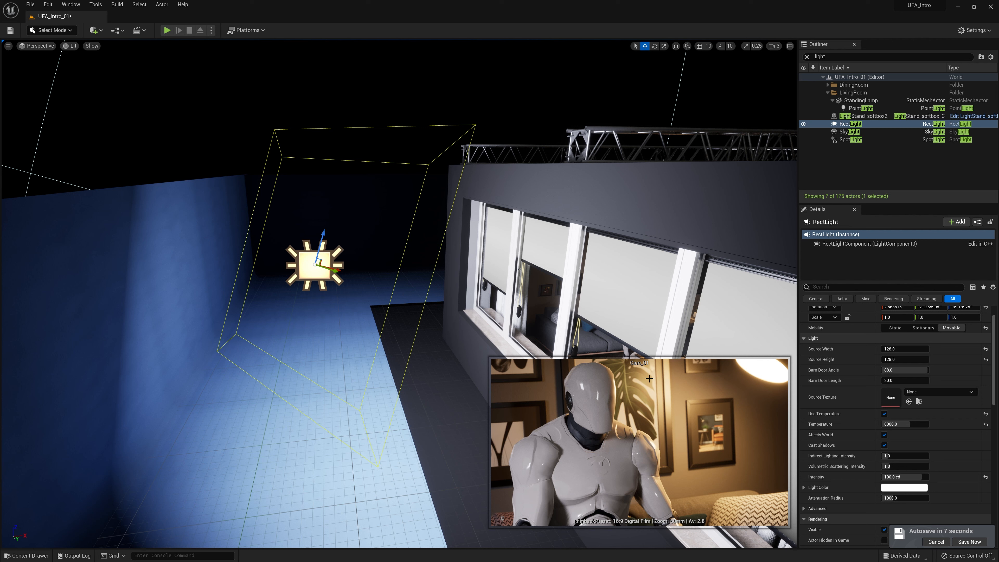
{"action": "left_click", "coordinate": [969, 542]}
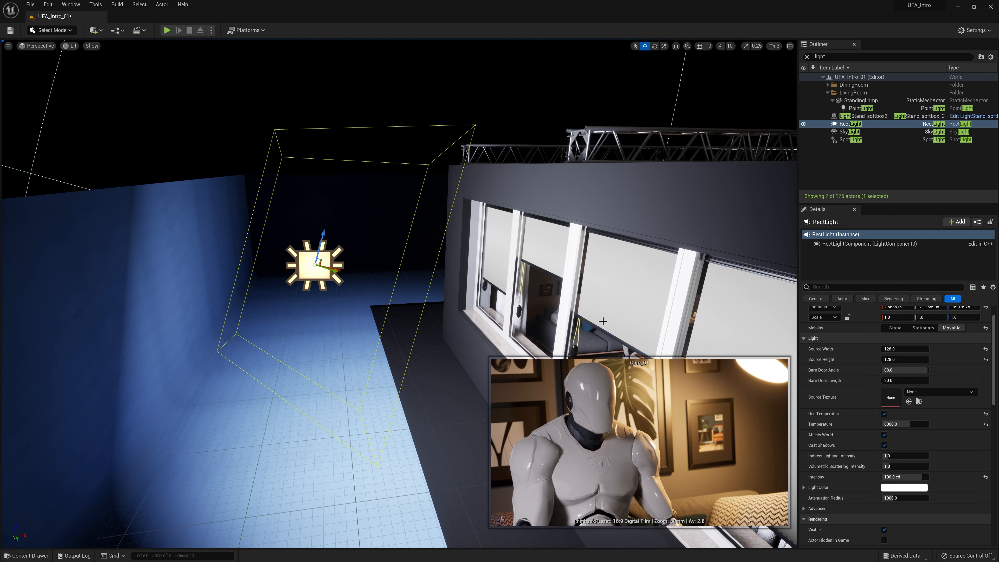
Step: Try a source height and source width of 5 on the rect light and inspect the shadows on the window sill
{"action": "left_click", "coordinate": [905, 359]}
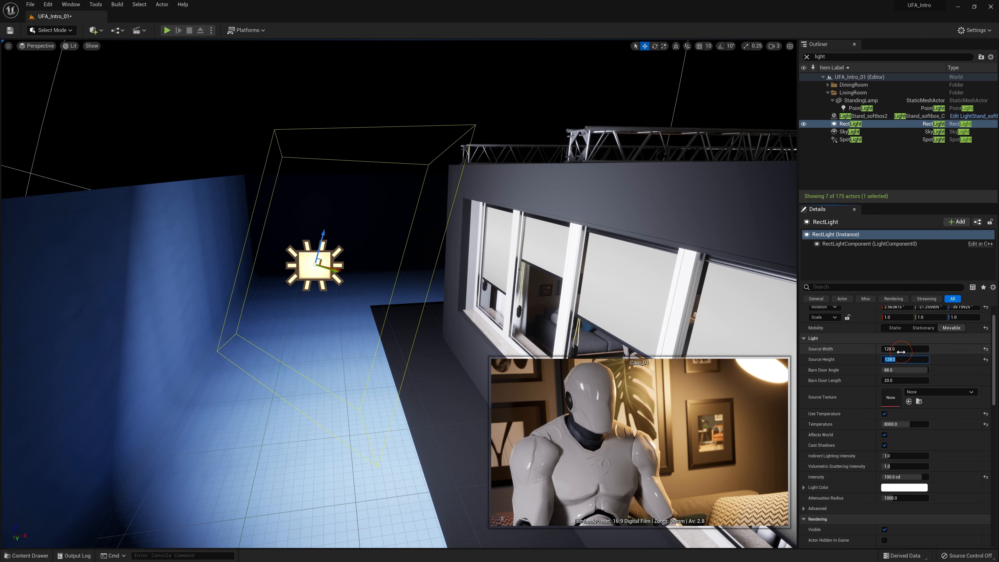
{"action": "type", "text": "5"}
{"action": "left_click", "coordinate": [900, 349]}
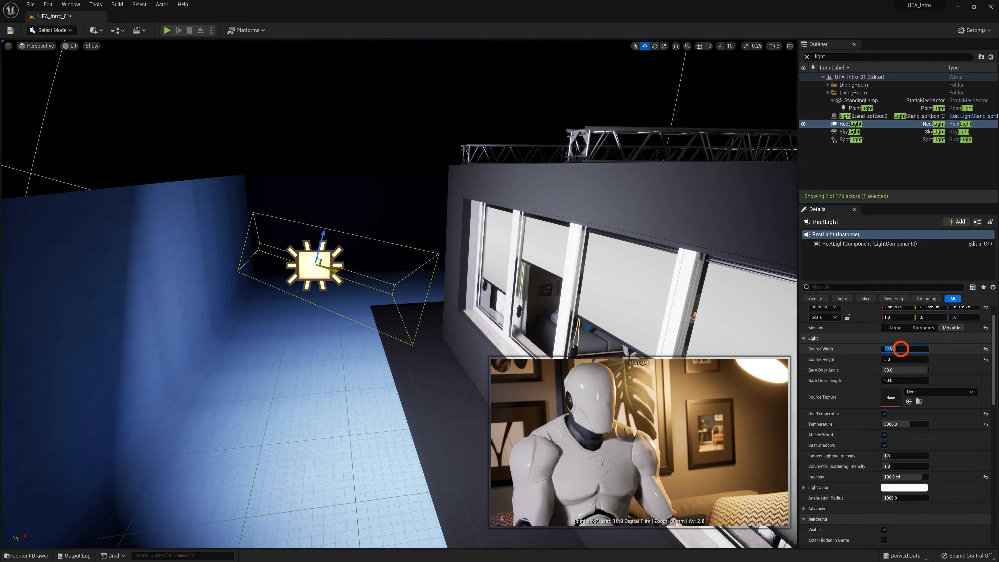
{"action": "type", "text": "5"}
{"action": "key", "text": "Return"}
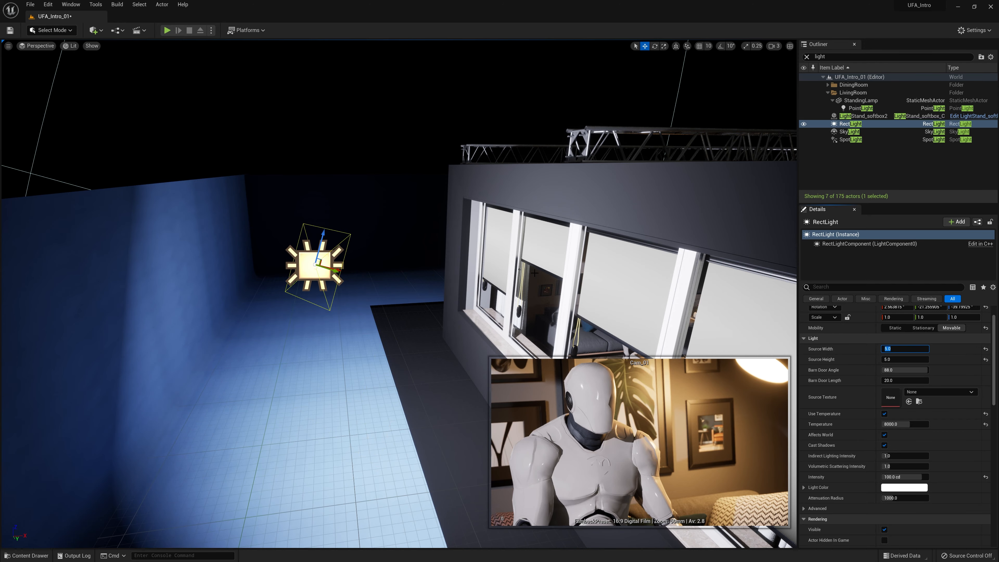
{"action": "key", "text": "w"}
{"action": "right_click_drag", "start_coordinate": [540, 275], "coordinate": [644, 314]}
{"action": "key", "text": "w"}
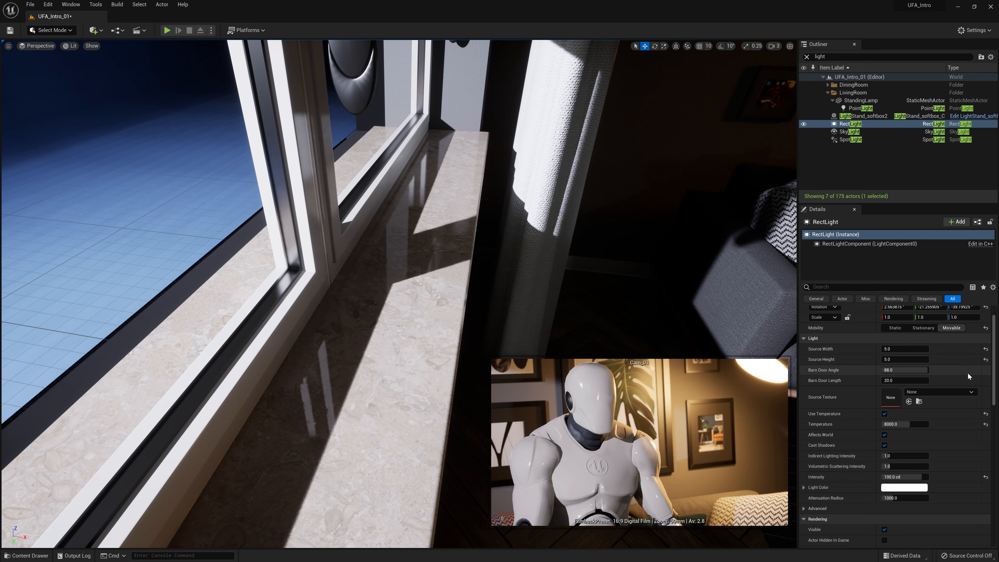
Step: Undo the rect light's source width and height changes and inspect the window sill and windows again
{"action": "key", "text": "ctrl+z"}
{"action": "key", "text": "ctrl+z"}
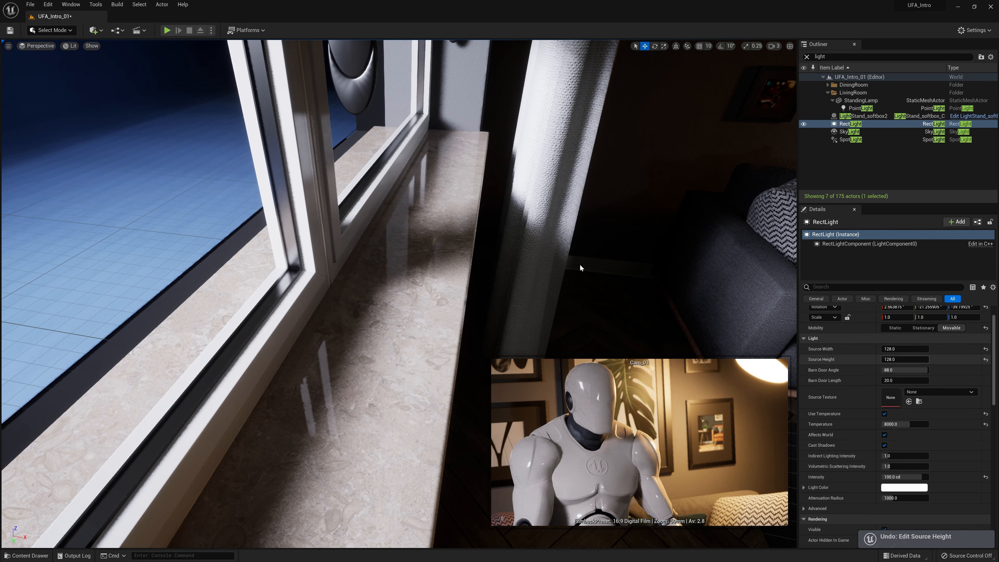
{"action": "right_click_drag", "start_coordinate": [448, 273], "coordinate": [428, 263]}
{"action": "key", "text": "s"}
{"action": "key", "text": "w"}
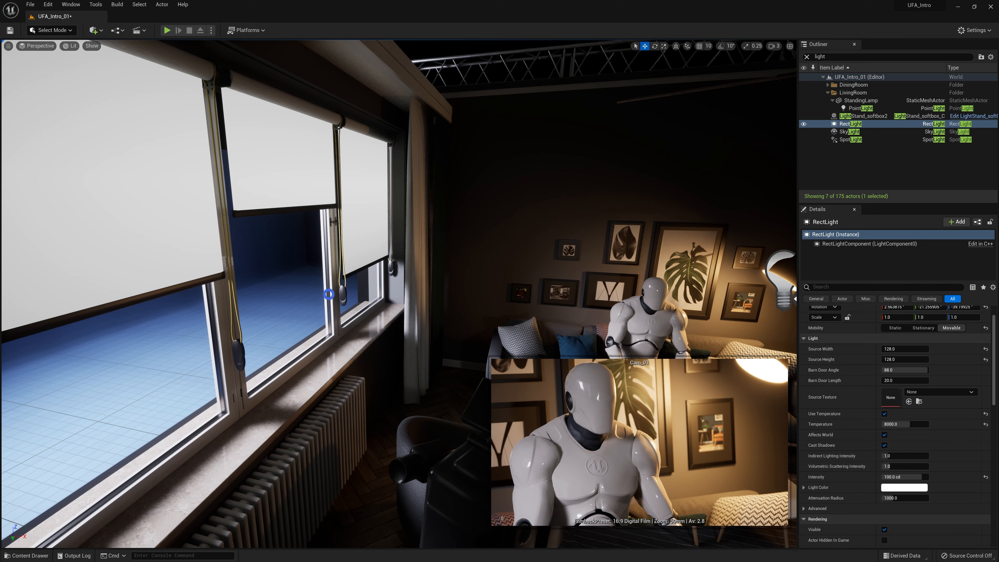
Step: Focus on the rect light again and set its barn door angle to about 25 and barn door length to about 65
{"action": "key", "text": "f"}
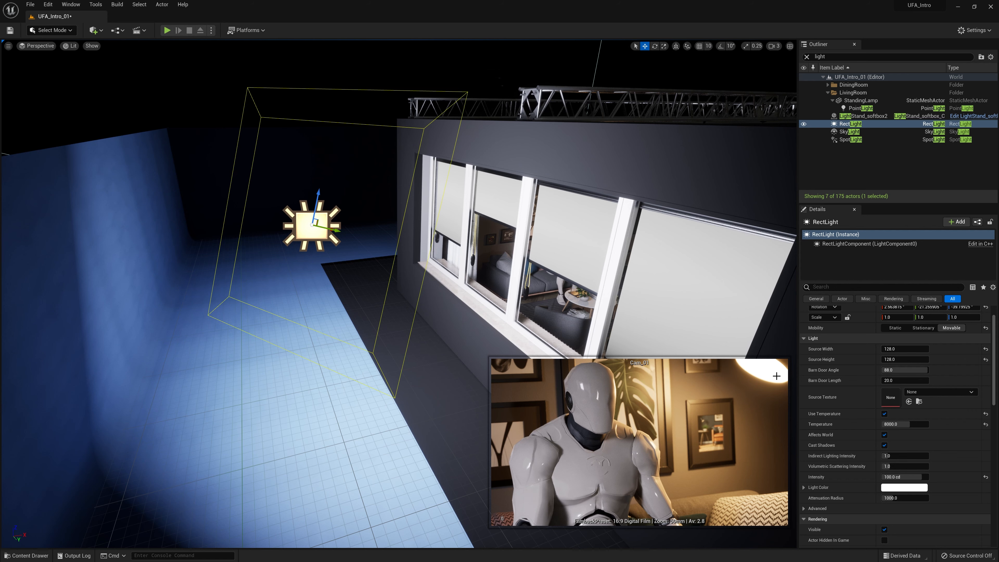
{"action": "left_click_drag", "start_coordinate": [389, 277], "coordinate": [452, 275], "text": "alt"}
{"action": "left_click_drag", "start_coordinate": [385, 397], "coordinate": [322, 403], "text": "alt"}
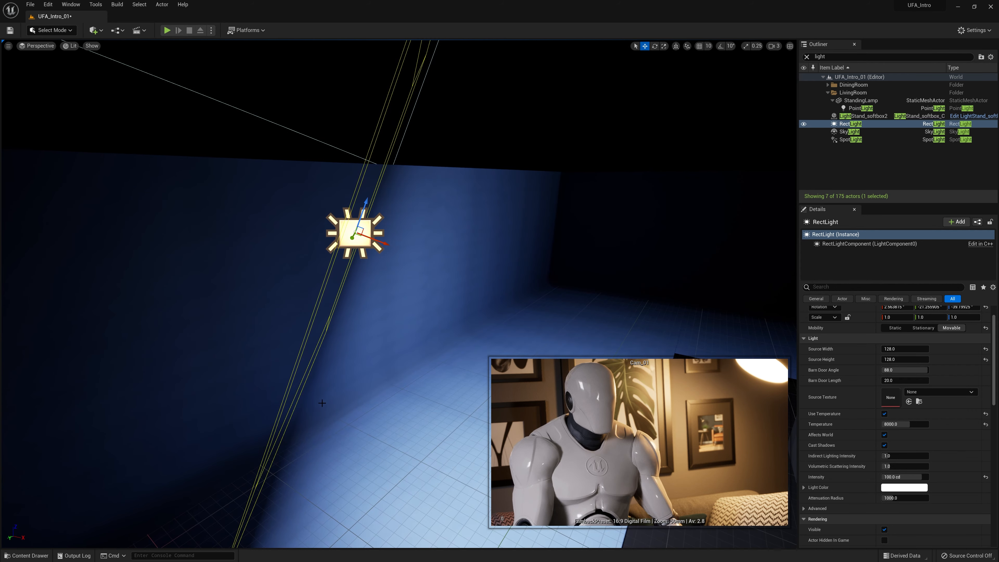
{"action": "left_click_drag", "start_coordinate": [424, 345], "coordinate": [452, 340], "text": "alt"}
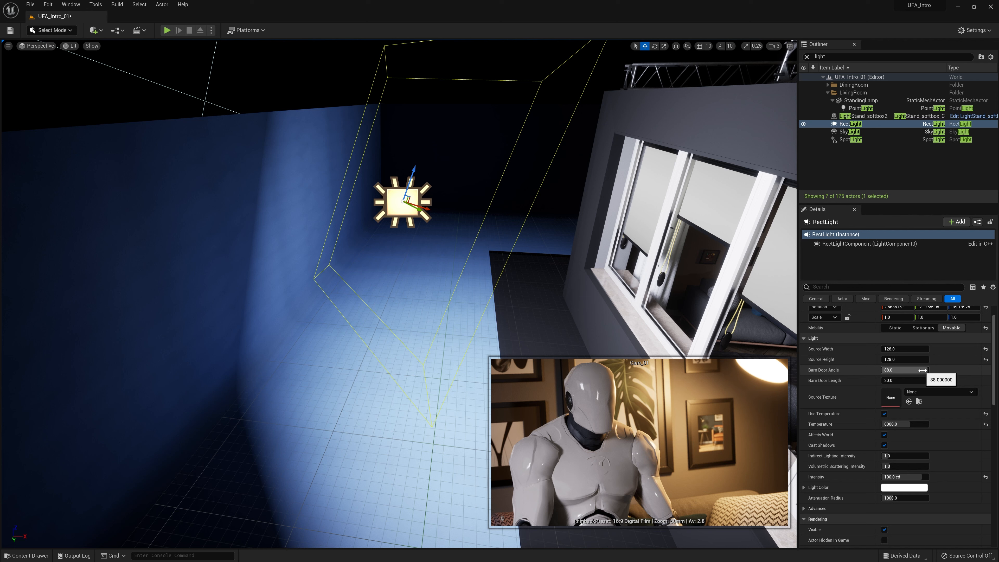
{"action": "left_click_drag", "start_coordinate": [921, 370], "coordinate": [896, 380]}
{"action": "key", "text": "Return"}
{"action": "right_click_drag", "start_coordinate": [573, 227], "coordinate": [469, 55]}
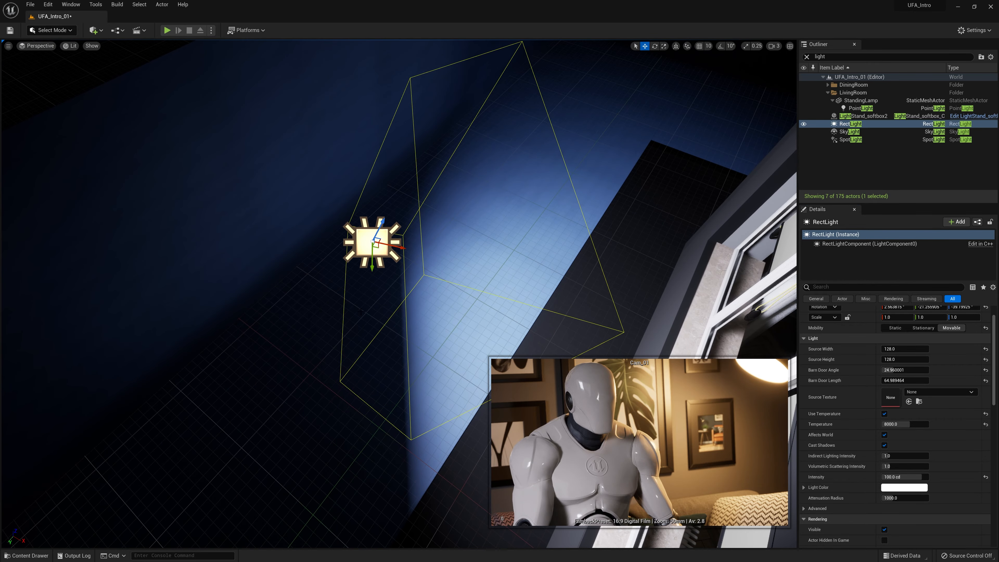
{"action": "right_click_drag", "start_coordinate": [532, 287], "coordinate": [535, 157]}
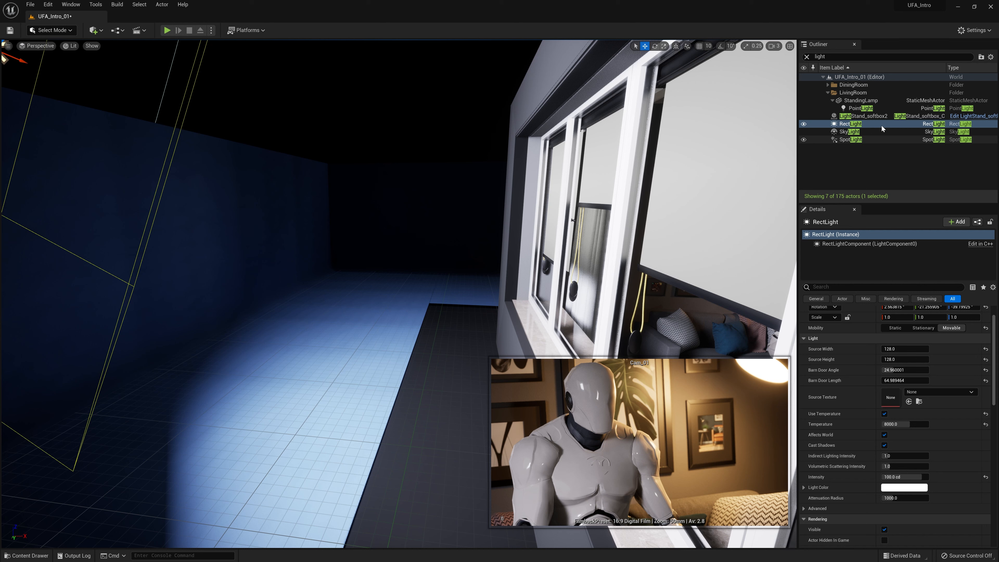
Step: Select the spot light and focus the view on its cone inside the living room
{"action": "left_click", "coordinate": [849, 141]}
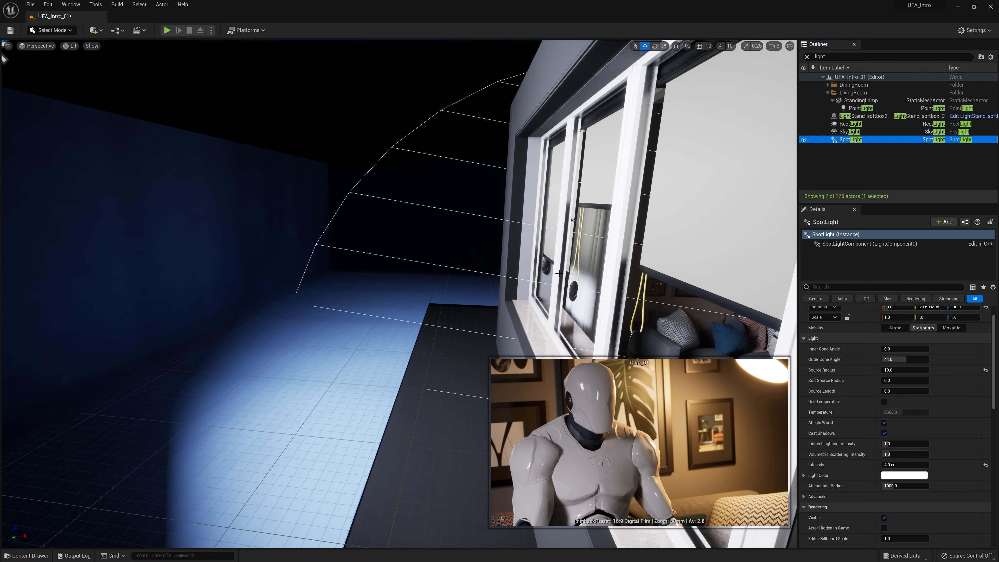
{"action": "right_click_drag", "start_coordinate": [558, 273], "coordinate": [630, 273]}
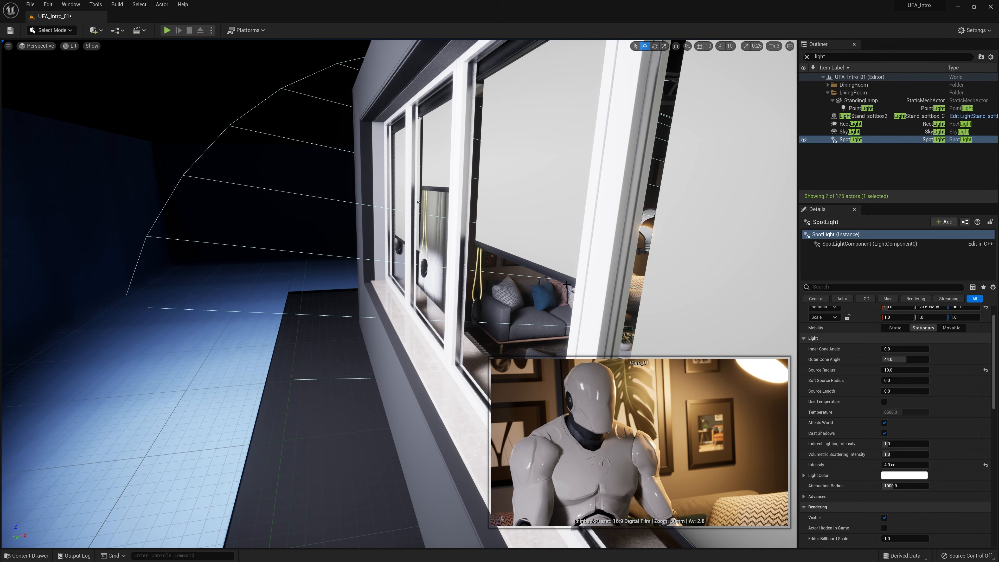
{"action": "right_click_drag", "start_coordinate": [435, 303], "coordinate": [411, 302]}
{"action": "key", "text": "f"}
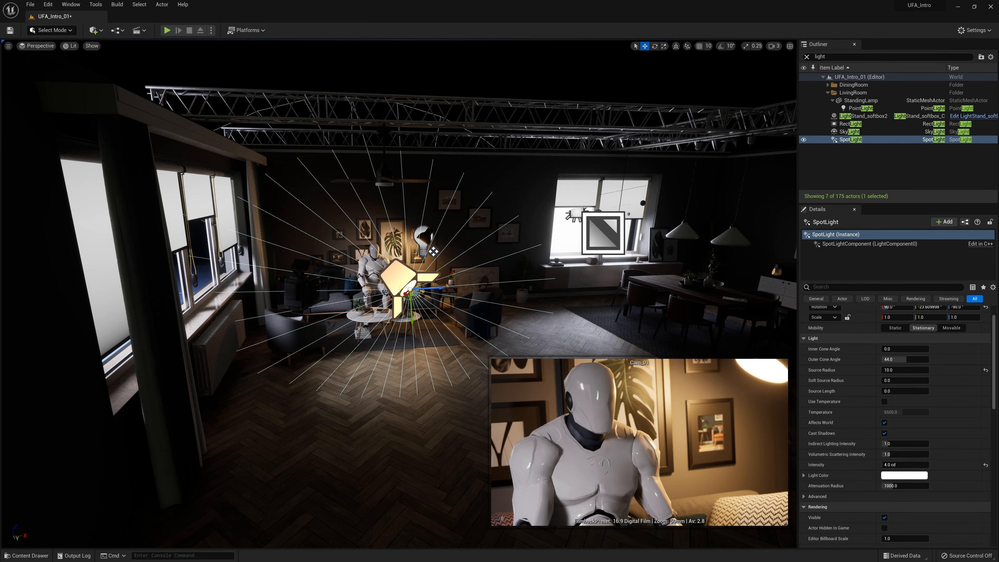
{"action": "right_click_drag", "start_coordinate": [434, 250], "coordinate": [615, 230]}
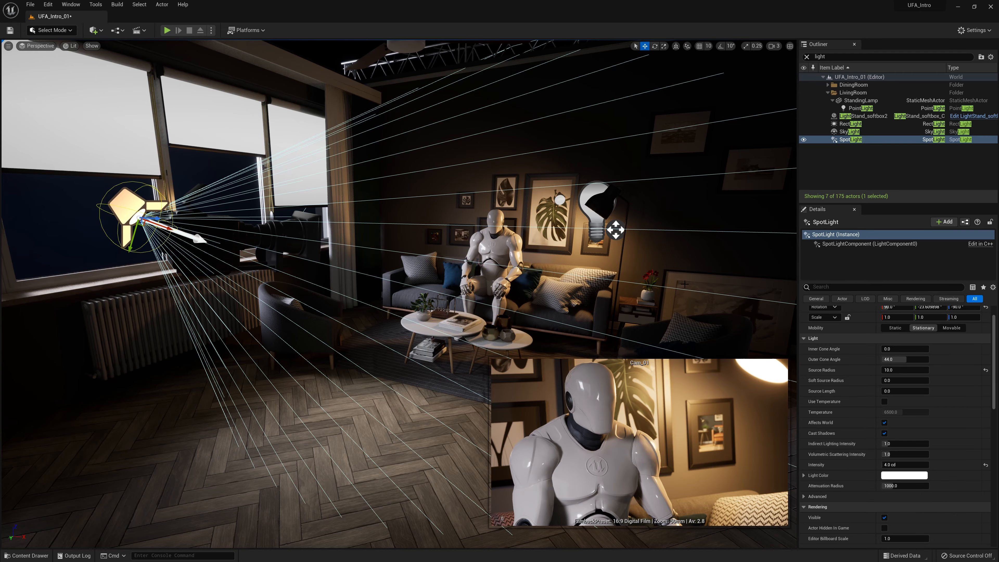
Step: View the spot light's cone from above, shrink its attenuation radius well short of the sofa, and then set it to about 630
{"action": "right_click_drag", "start_coordinate": [321, 232], "coordinate": [384, 153]}
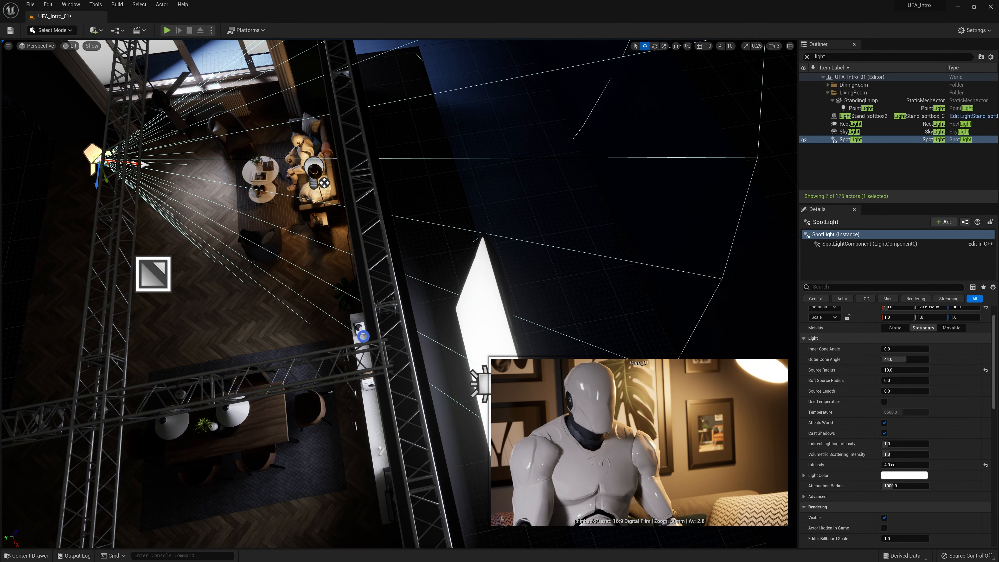
{"action": "right_click_drag", "start_coordinate": [431, 307], "coordinate": [354, 241]}
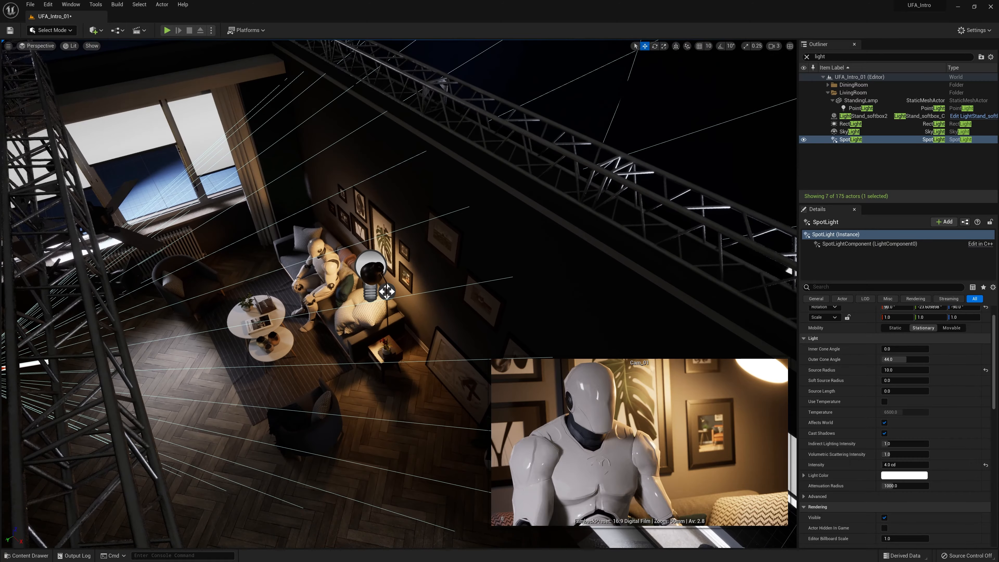
{"action": "right_click_drag", "start_coordinate": [437, 260], "coordinate": [409, 258]}
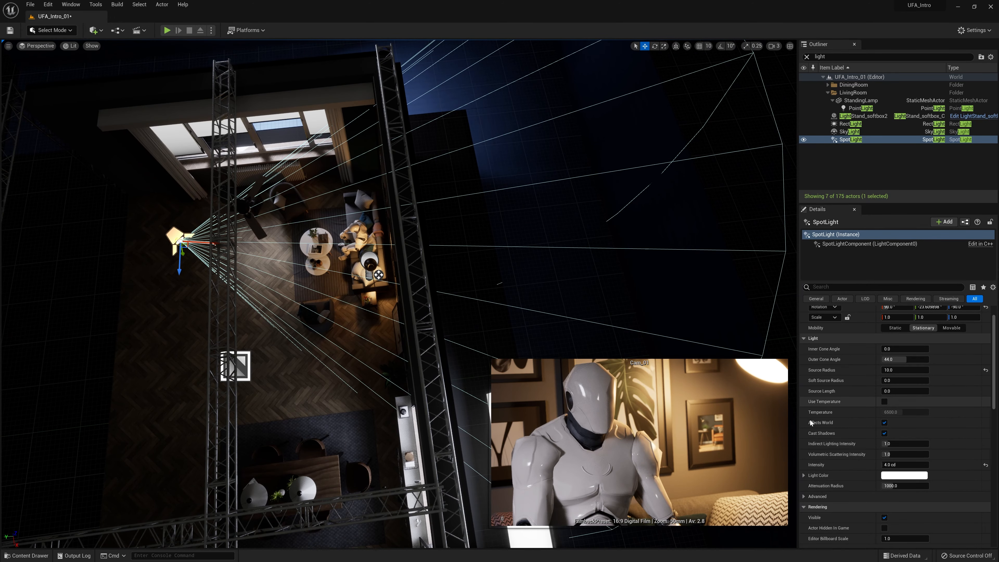
{"action": "mouse_move", "coordinate": [839, 489]}
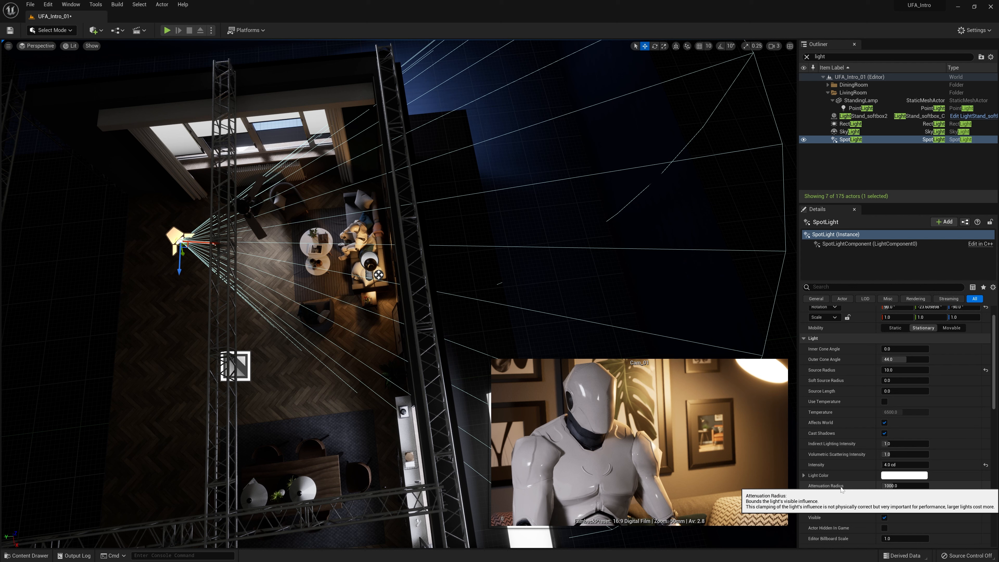
{"action": "left_click_drag", "start_coordinate": [892, 487], "coordinate": [845, 486]}
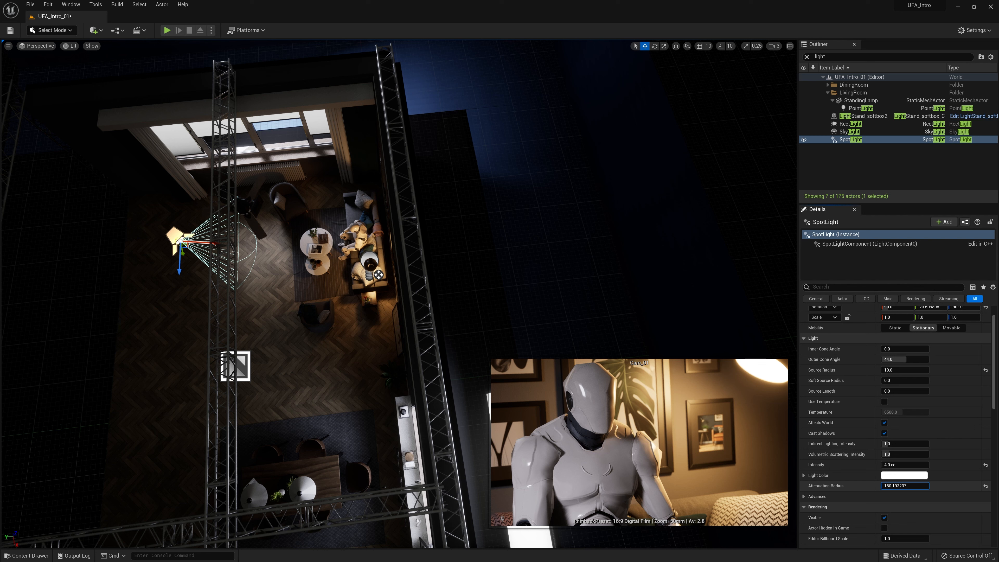
{"action": "left_click_drag", "start_coordinate": [845, 487], "coordinate": [861, 487]}
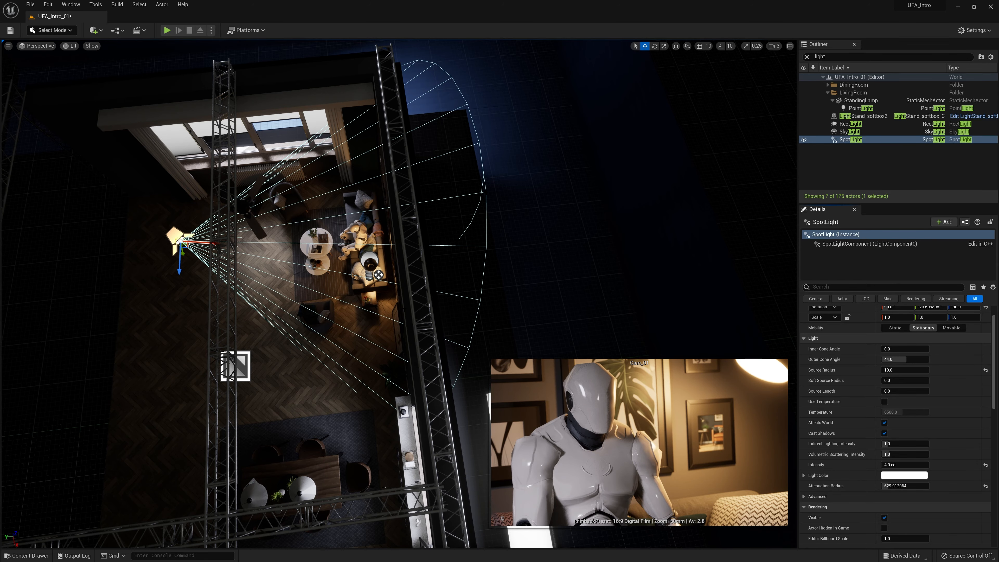
{"action": "right_click_drag", "start_coordinate": [303, 272], "coordinate": [354, 189]}
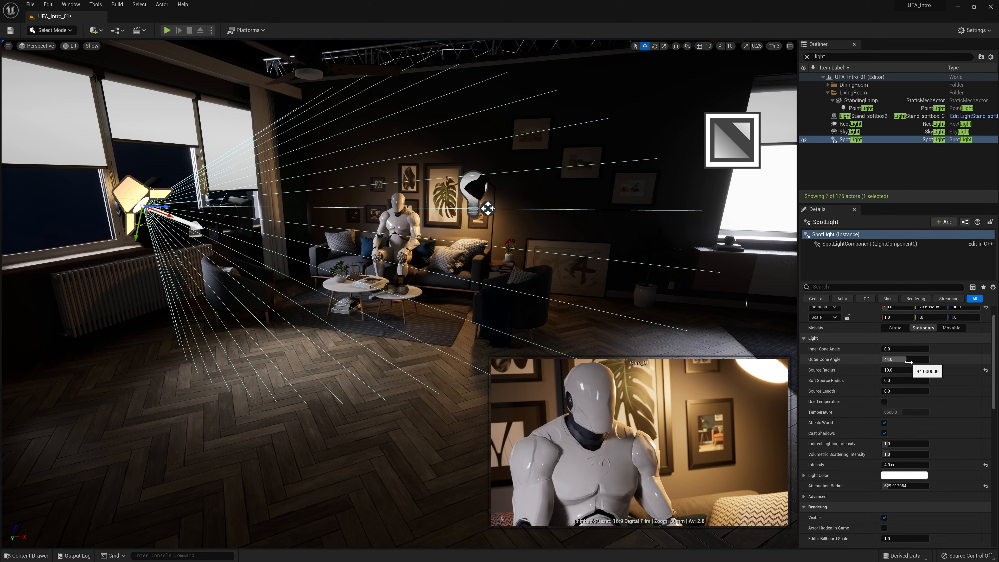
Step: Widen the spot light's outer cone angle to about 49 degrees and deselect the light
{"action": "mouse_move", "coordinate": [908, 361]}
{"action": "left_mouse_down"}
{"action": "mouse_move", "coordinate": [924, 361]}
{"action": "mouse_move", "coordinate": [889, 361]}
{"action": "mouse_move", "coordinate": [916, 360]}
{"action": "left_mouse_up"}
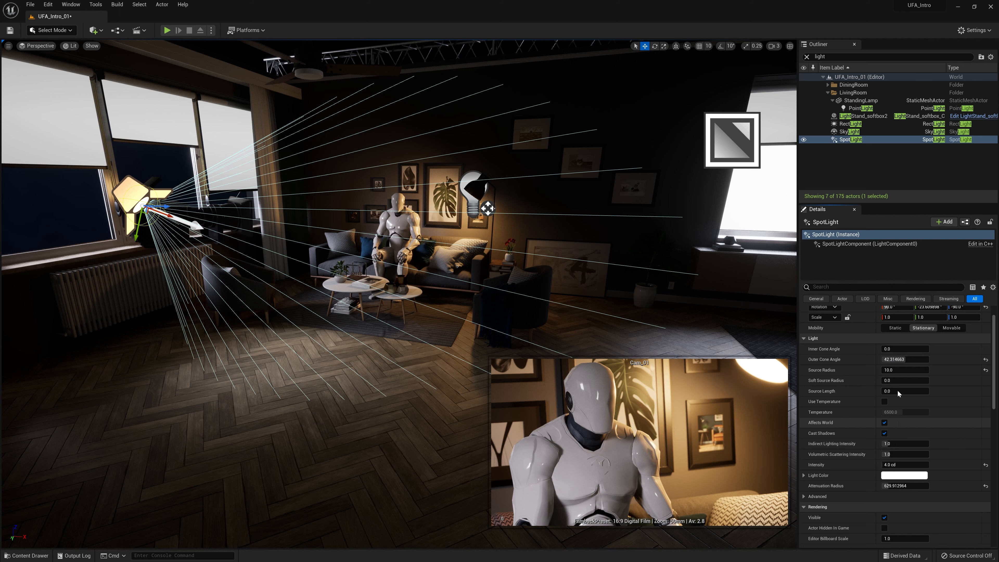
{"action": "left_click_drag", "start_coordinate": [901, 359], "coordinate": [908, 359]}
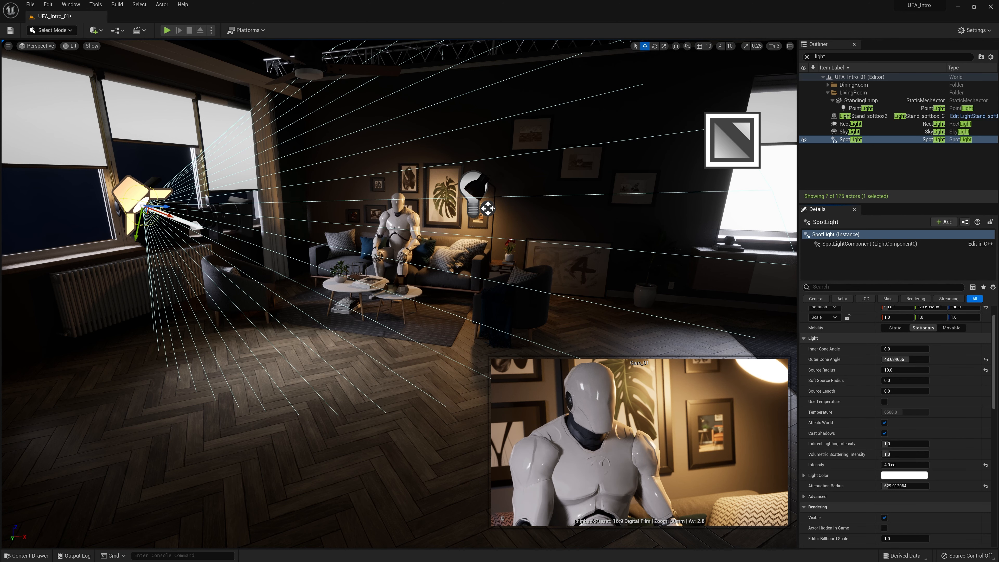
{"action": "key", "text": "Escape"}
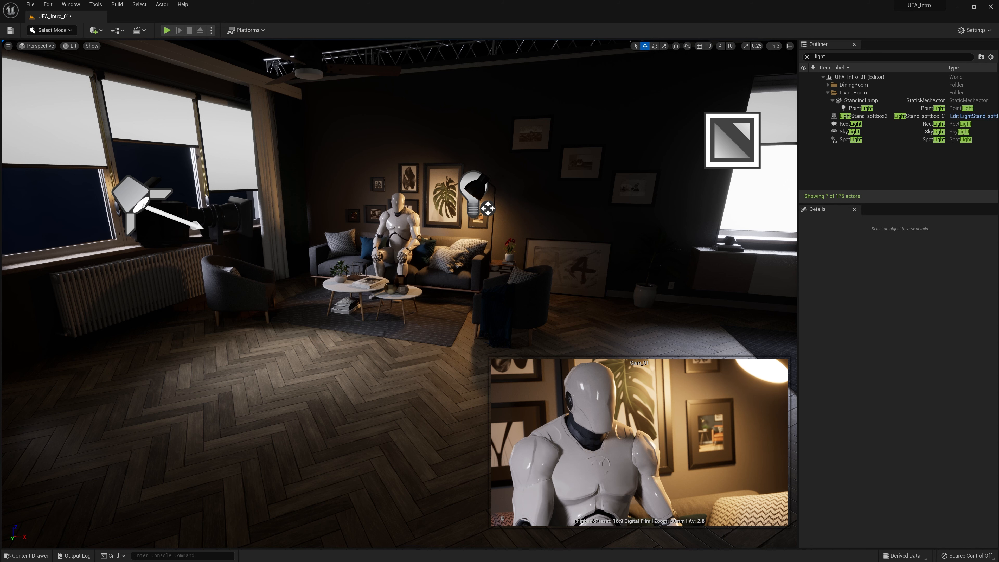
Step: Select the sky light, focus the view on it and raise it to about 60 on the Z axis
{"action": "left_click", "coordinate": [851, 133]}
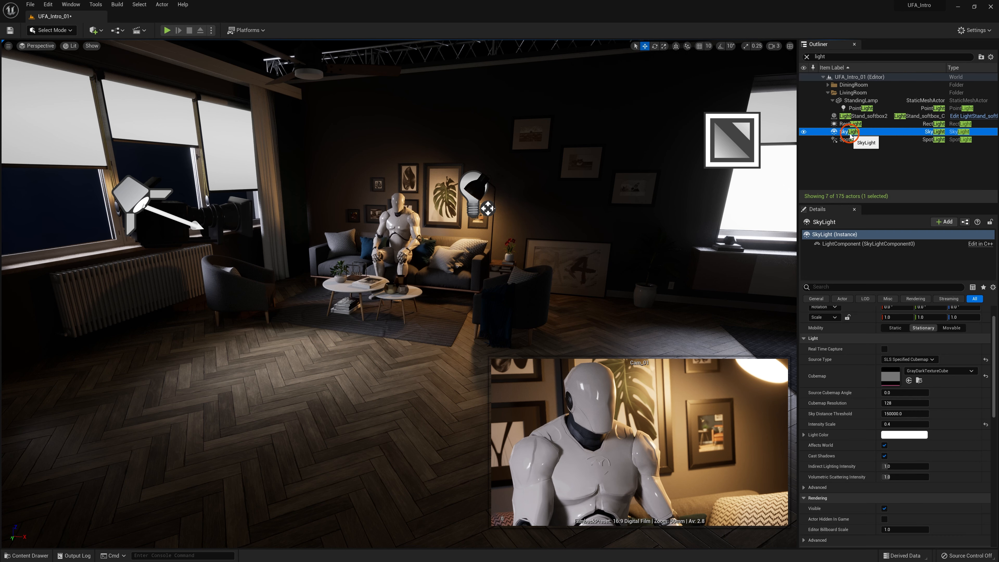
{"action": "double_click", "coordinate": [855, 132]}
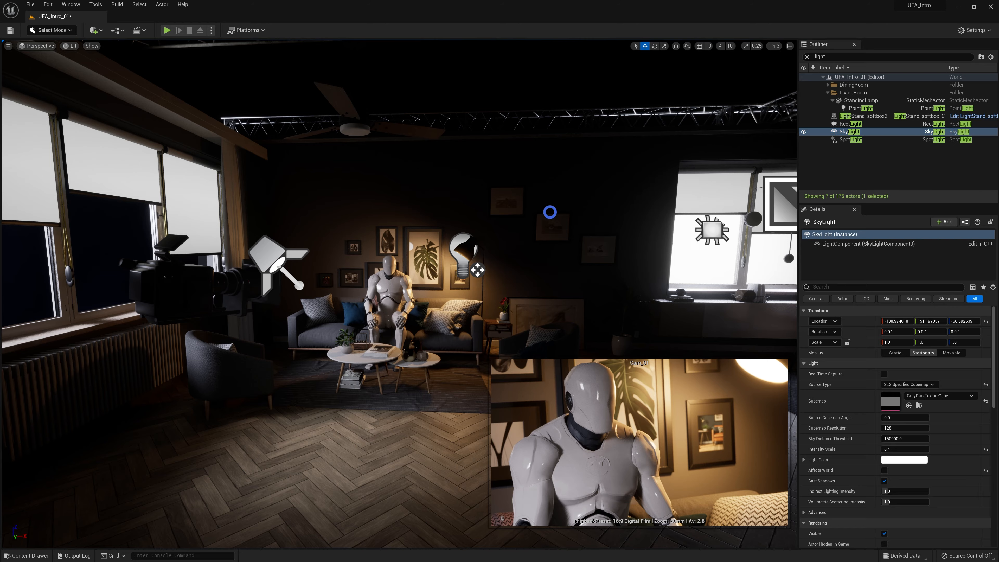
{"action": "key", "text": "f"}
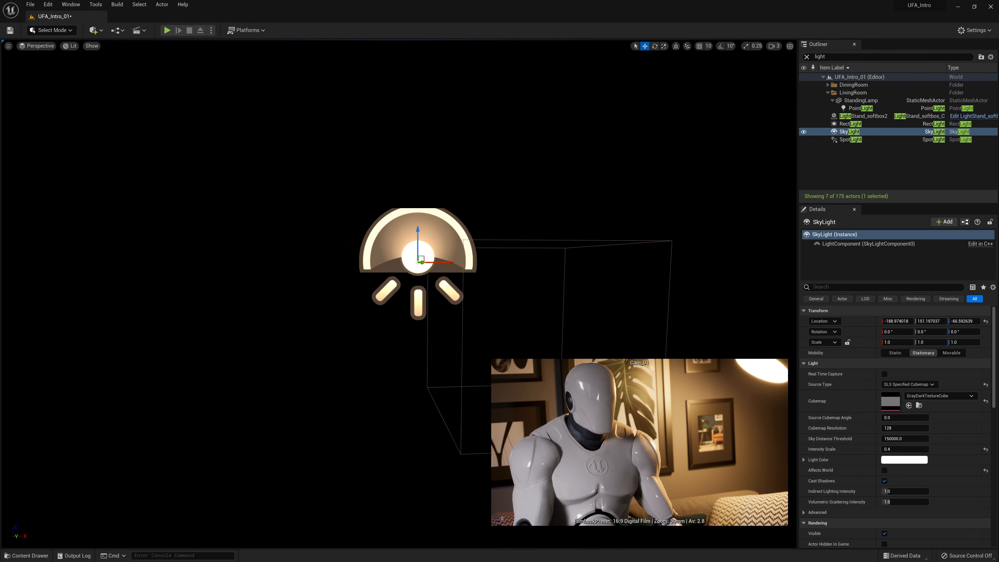
{"action": "left_click_drag", "start_coordinate": [417, 232], "coordinate": [419, 88]}
{"action": "key", "text": "f"}
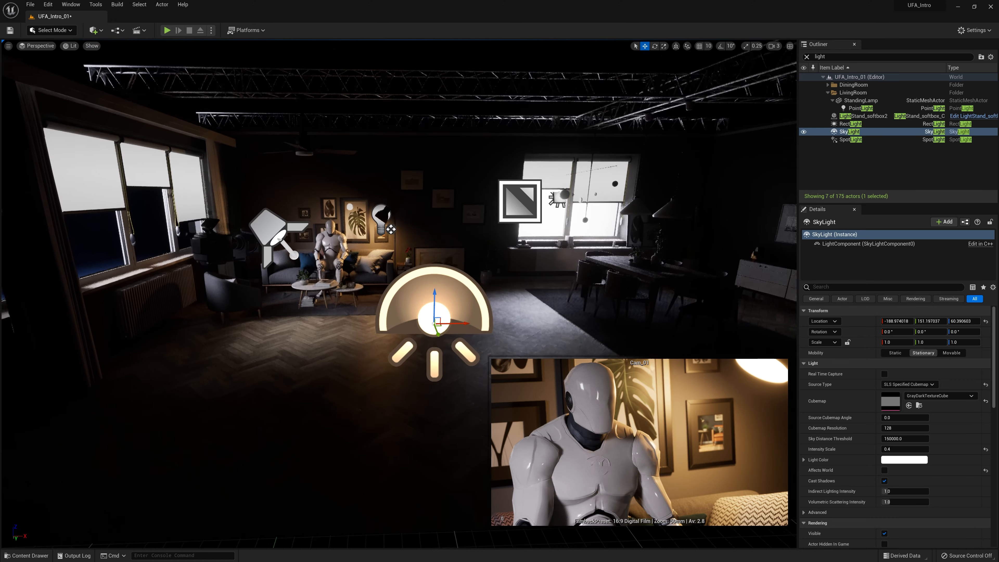
Step: Move the sky light along the X axis to about -201
{"action": "mouse_move", "coordinate": [427, 235]}
{"action": "right_mouse_down"}
{"action": "mouse_move", "coordinate": [411, 221]}
{"action": "mouse_move", "coordinate": [421, 216]}
{"action": "right_mouse_up"}
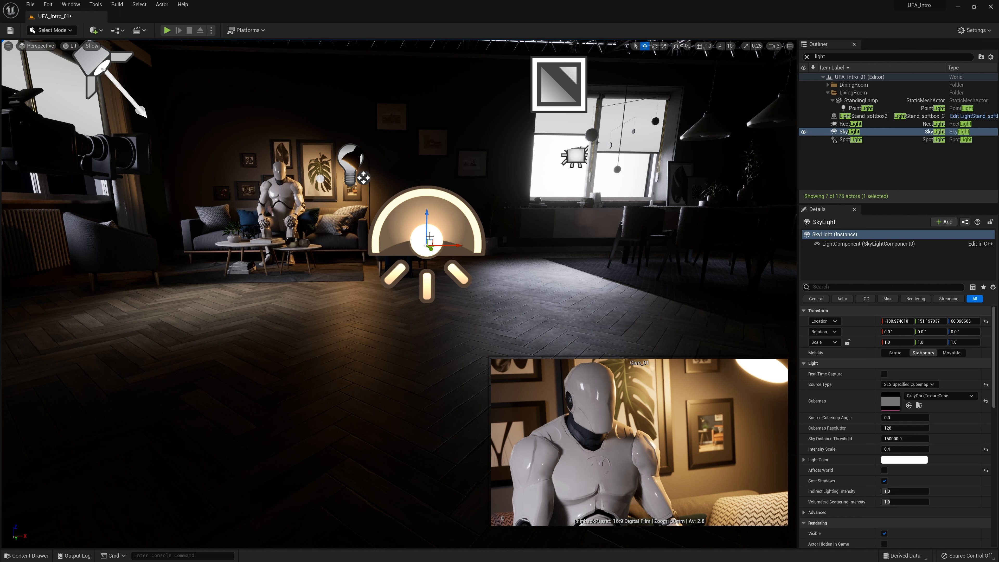
{"action": "mouse_move", "coordinate": [429, 235]}
{"action": "left_mouse_down"}
{"action": "mouse_move", "coordinate": [425, 226]}
{"action": "mouse_move", "coordinate": [479, 242]}
{"action": "mouse_move", "coordinate": [630, 162]}
{"action": "mouse_move", "coordinate": [385, 370]}
{"action": "mouse_move", "coordinate": [415, 270]}
{"action": "mouse_move", "coordinate": [439, 243]}
{"action": "left_mouse_up"}
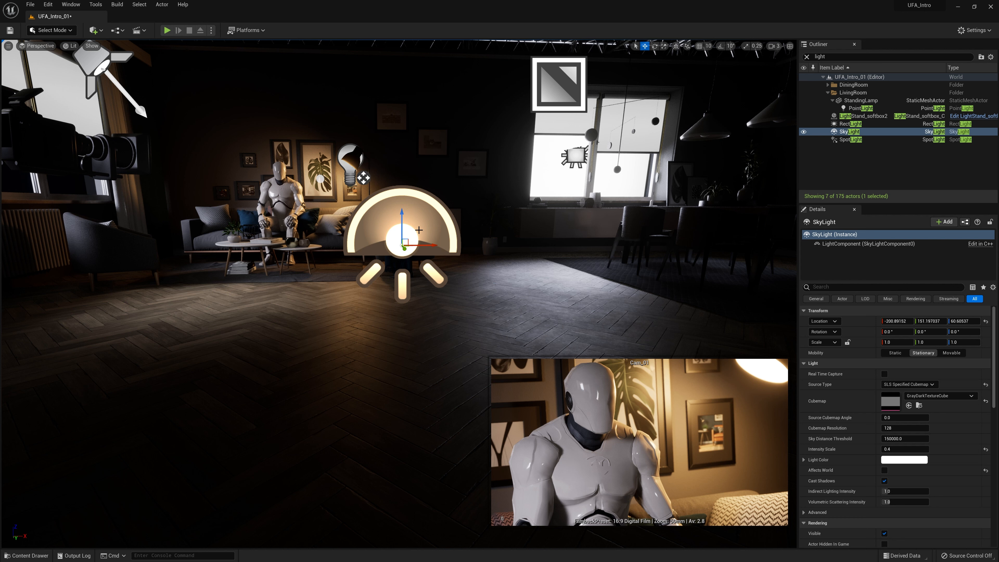
{"action": "key", "text": "w"}
{"action": "right_click_drag", "start_coordinate": [419, 230], "coordinate": [386, 227]}
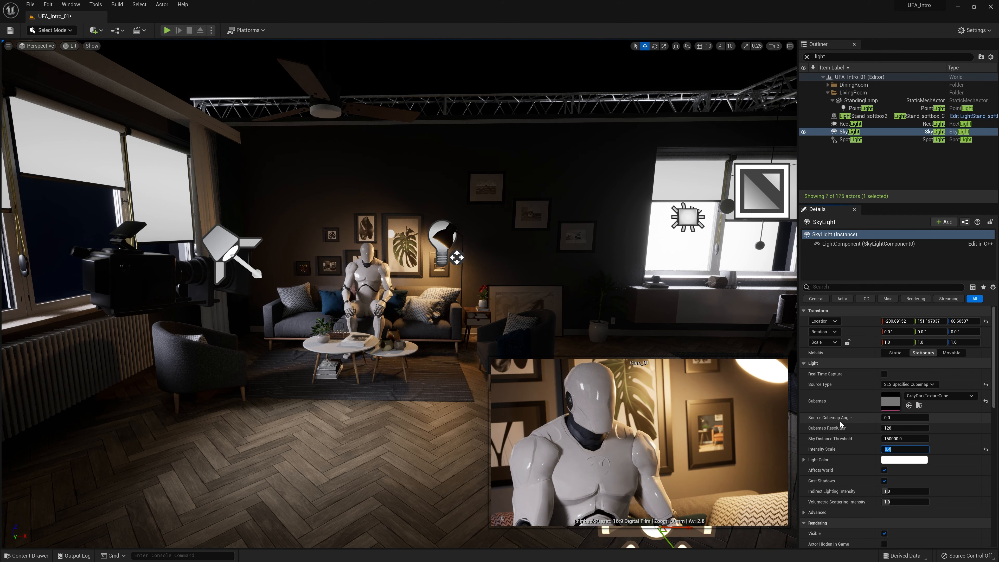
Step: Set the sky light's intensity scale to 5 and its light color to fully saturated red
{"action": "left_click", "coordinate": [900, 449]}
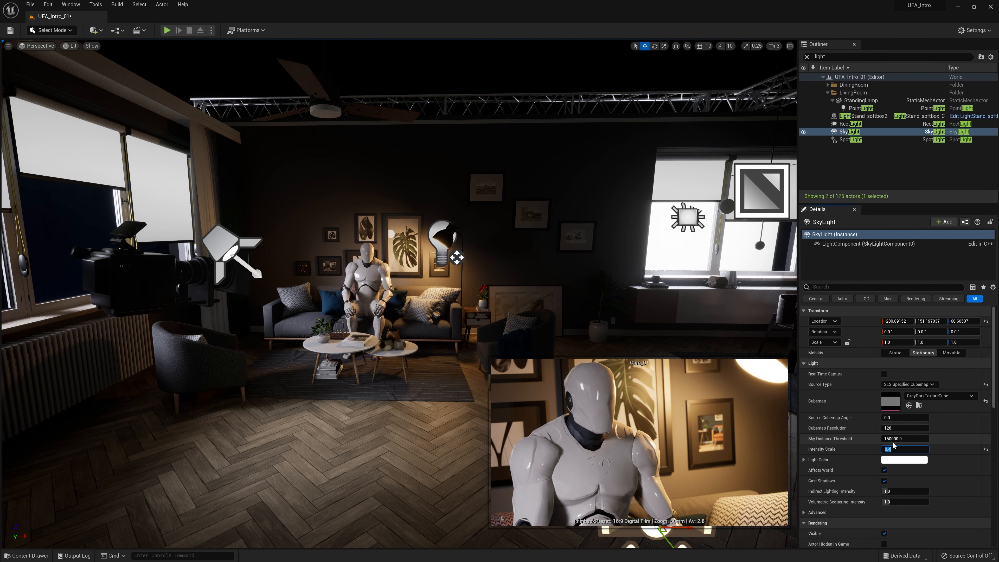
{"action": "type", "text": "5"}
{"action": "key", "text": "Return"}
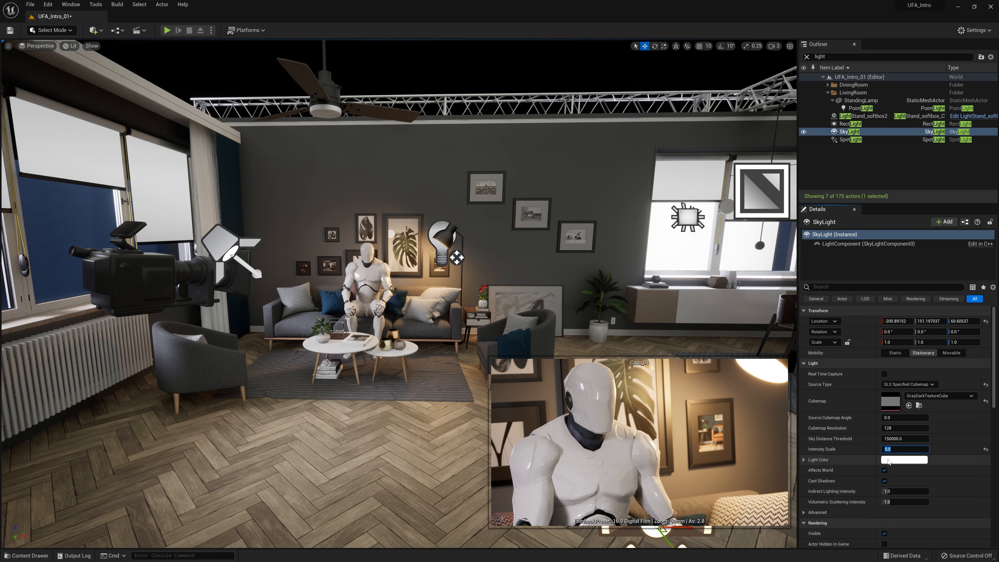
{"action": "left_click", "coordinate": [903, 459]}
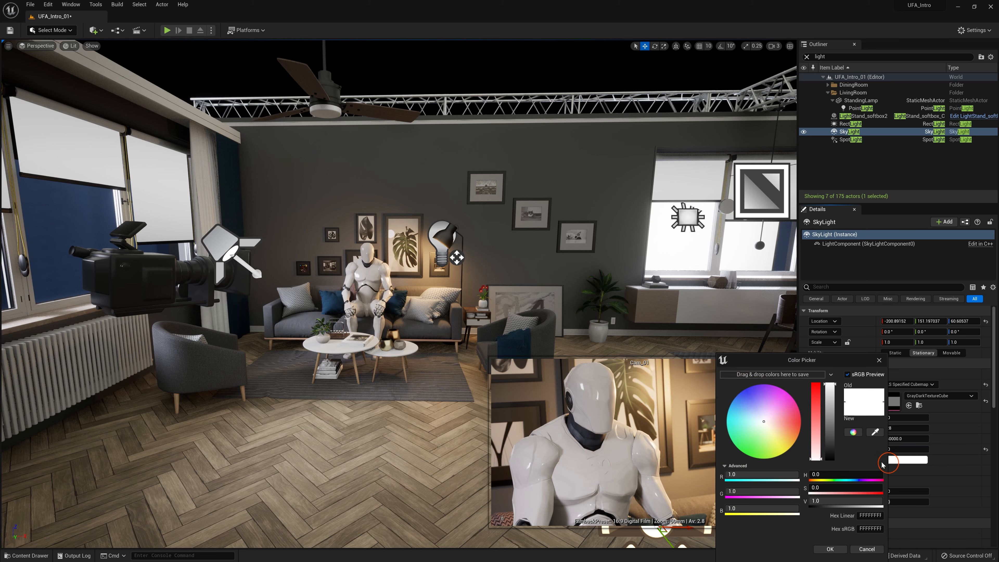
{"action": "left_click_drag", "start_coordinate": [818, 458], "coordinate": [818, 362]}
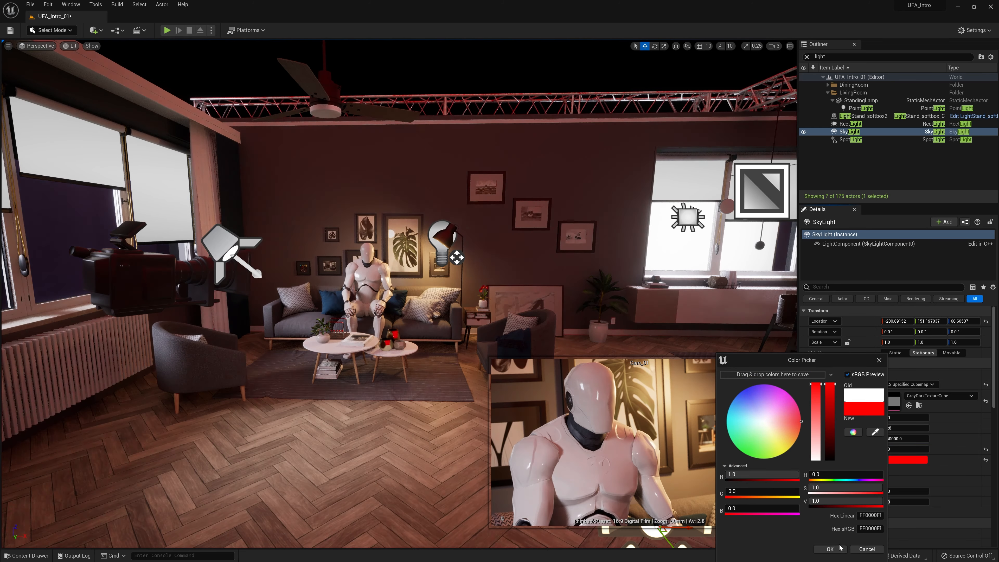
{"action": "left_click", "coordinate": [829, 549]}
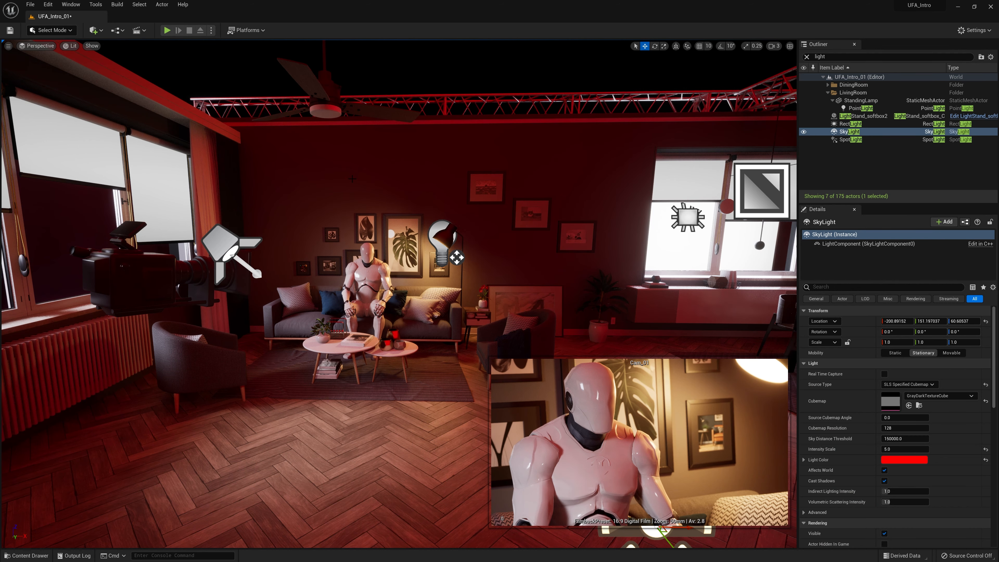
Step: View the plant pot up close and toggle the sky light's Affects World option off and on again
{"action": "right_click_drag", "start_coordinate": [367, 235], "coordinate": [430, 260]}
{"action": "key", "text": "w"}
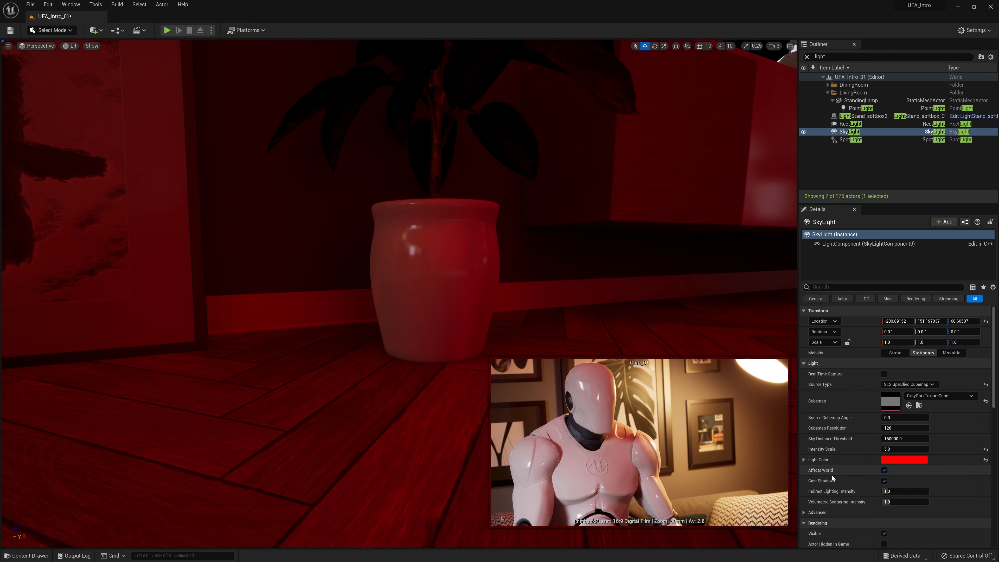
{"action": "mouse_move", "coordinate": [825, 473]}
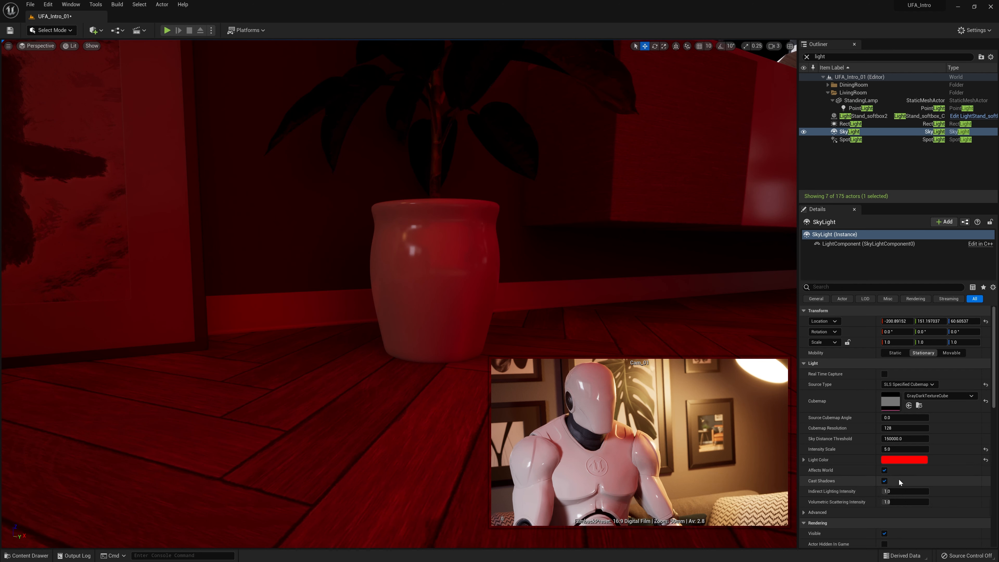
{"action": "left_click", "coordinate": [883, 470]}
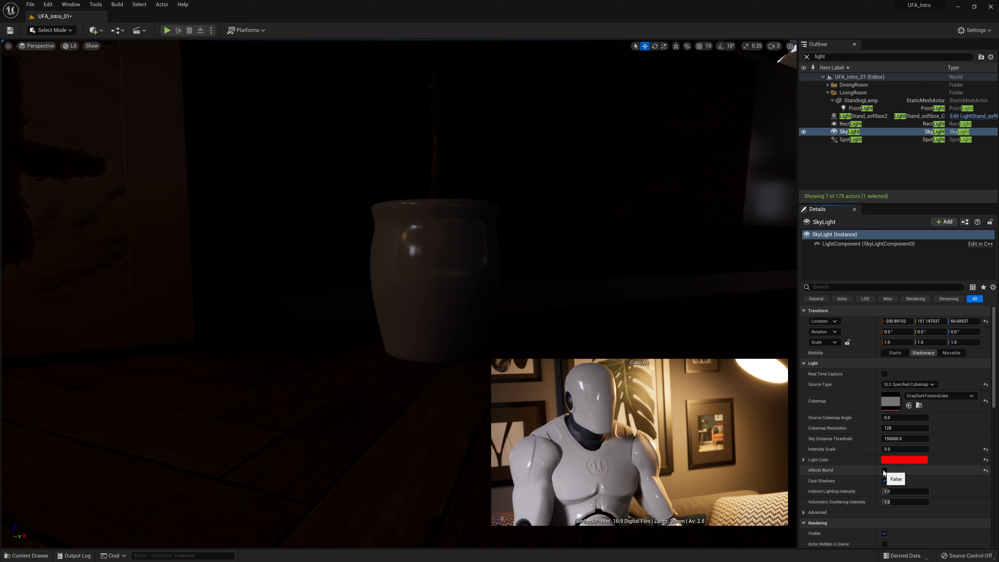
{"action": "left_click", "coordinate": [884, 470]}
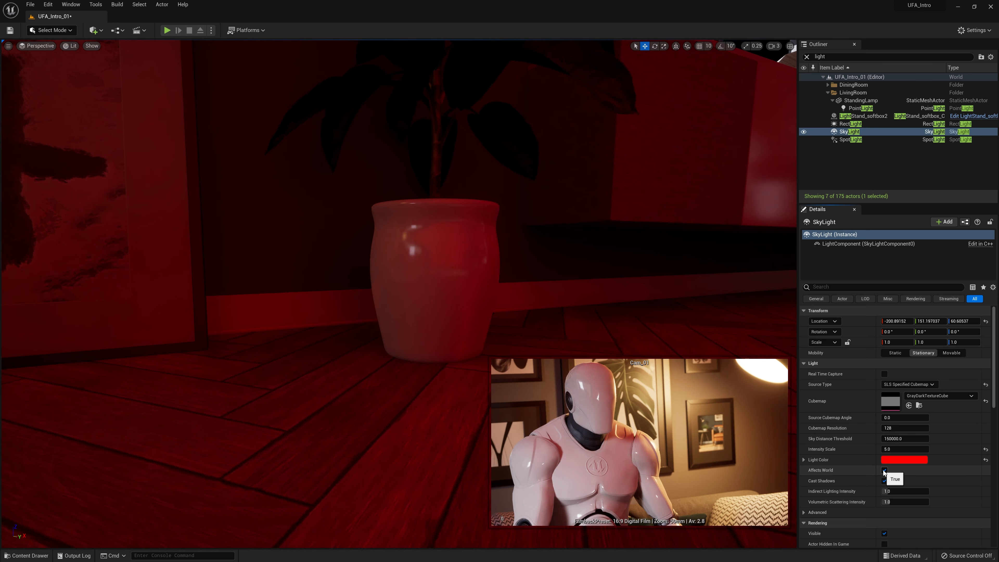
Step: Set the sky light's intensity scale to 1
{"action": "left_click", "coordinate": [888, 449]}
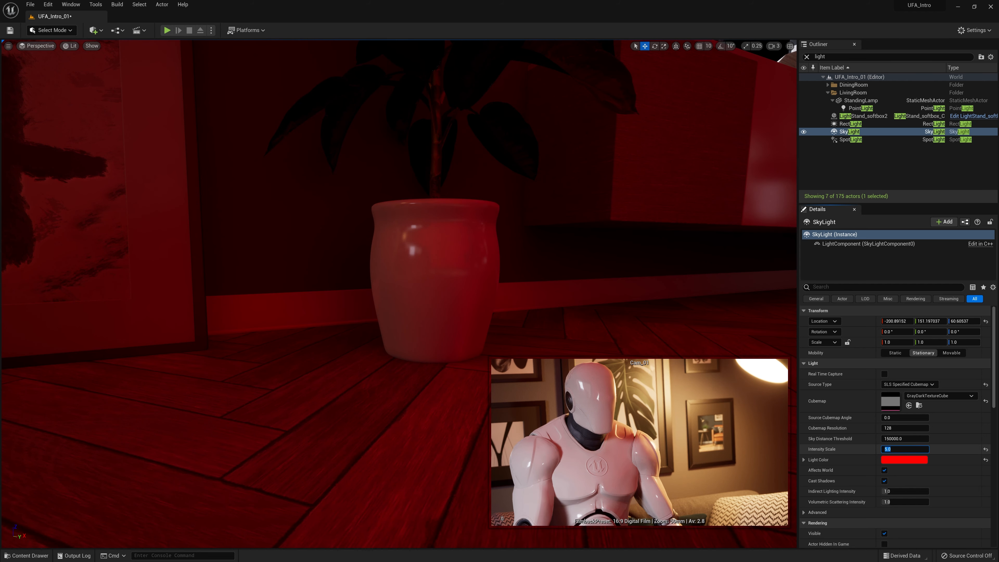
{"action": "type", "text": "1"}
{"action": "key", "text": "Return"}
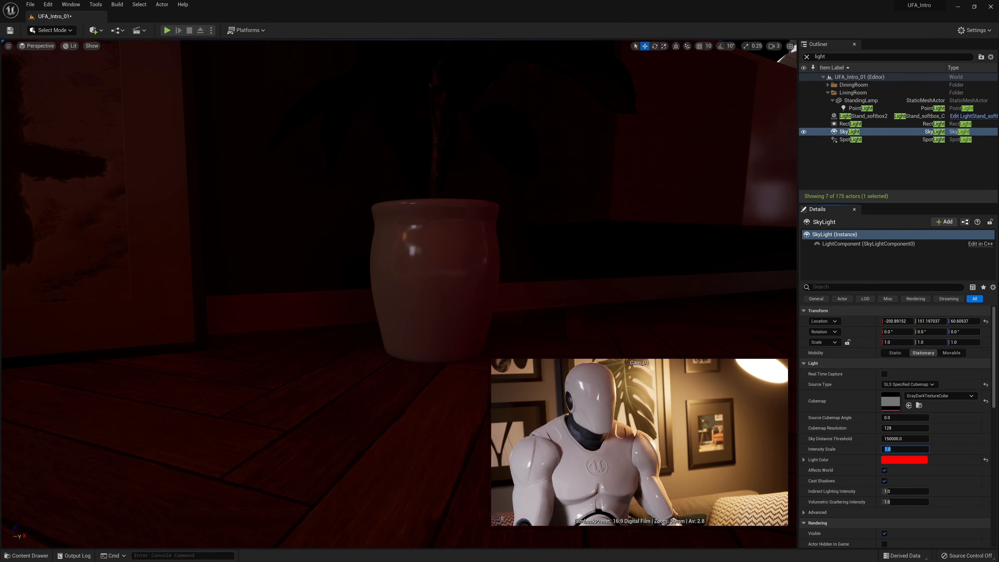
Step: Set the sky light's intensity scale to 0.4 and its light color to white
{"action": "right_click_drag", "start_coordinate": [343, 321], "coordinate": [169, 332]}
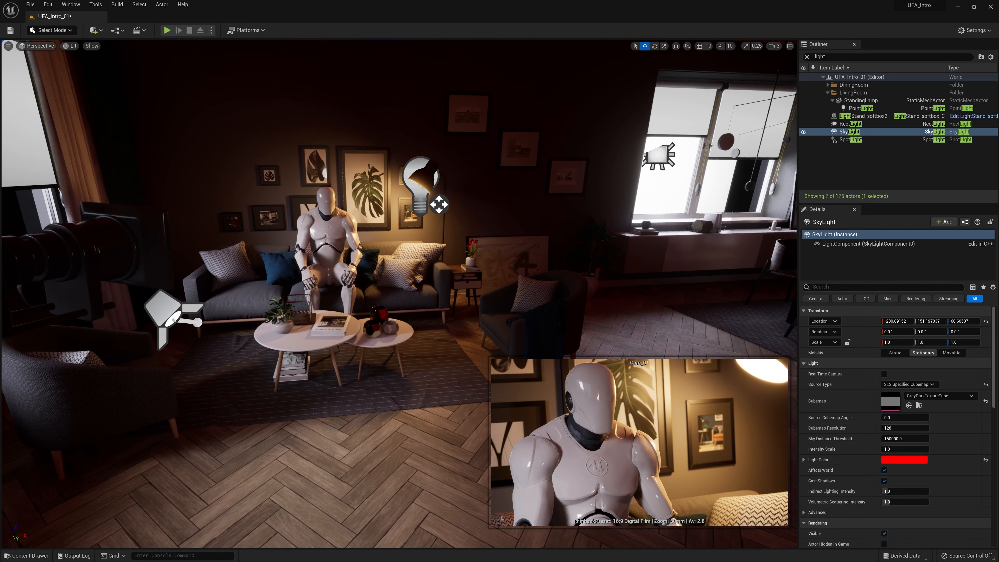
{"action": "left_click", "coordinate": [898, 447]}
{"action": "type", "text": "0.4"}
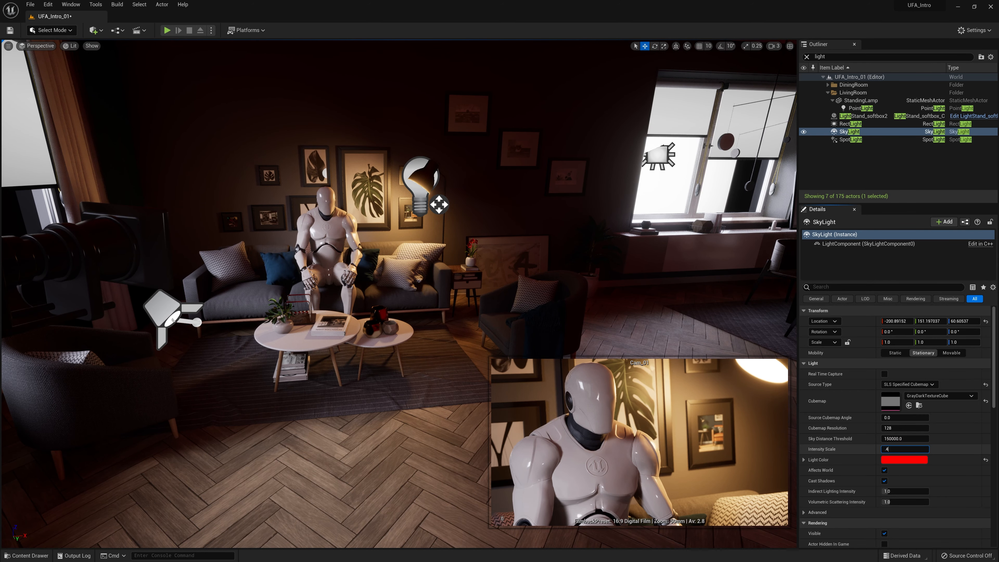
{"action": "key", "text": "Return"}
{"action": "left_click", "coordinate": [904, 459]}
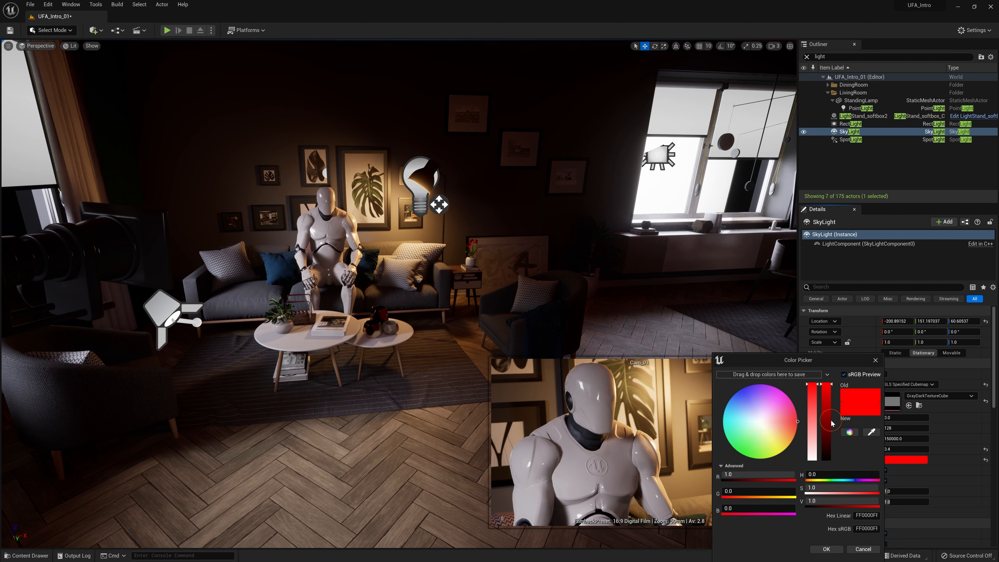
{"action": "left_click_drag", "start_coordinate": [812, 389], "coordinate": [812, 458]}
{"action": "left_click", "coordinate": [826, 548]}
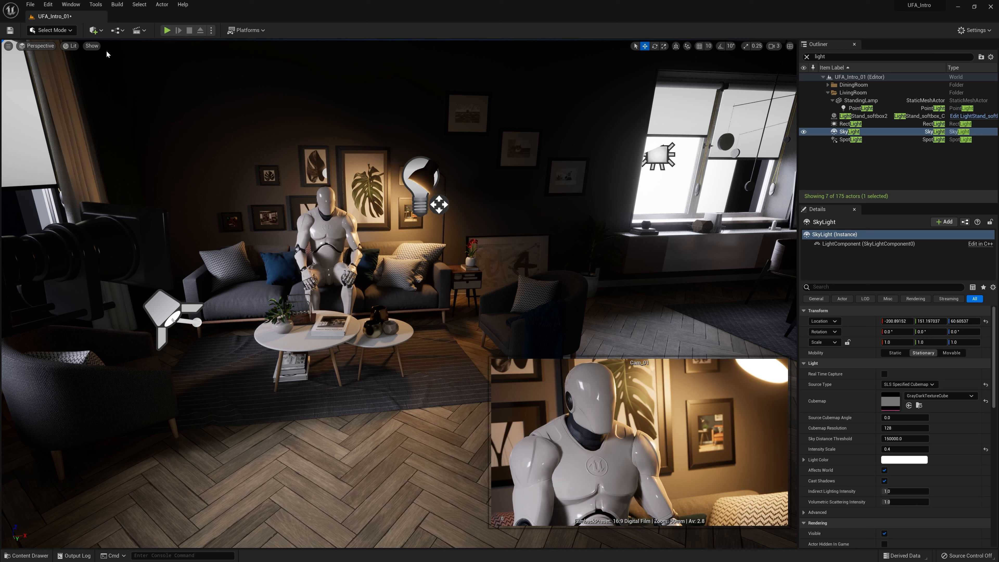
Step: Place a directional light in the living room and raise it to just above the coffee tables, about 81 on Z
{"action": "left_click", "coordinate": [97, 33]}
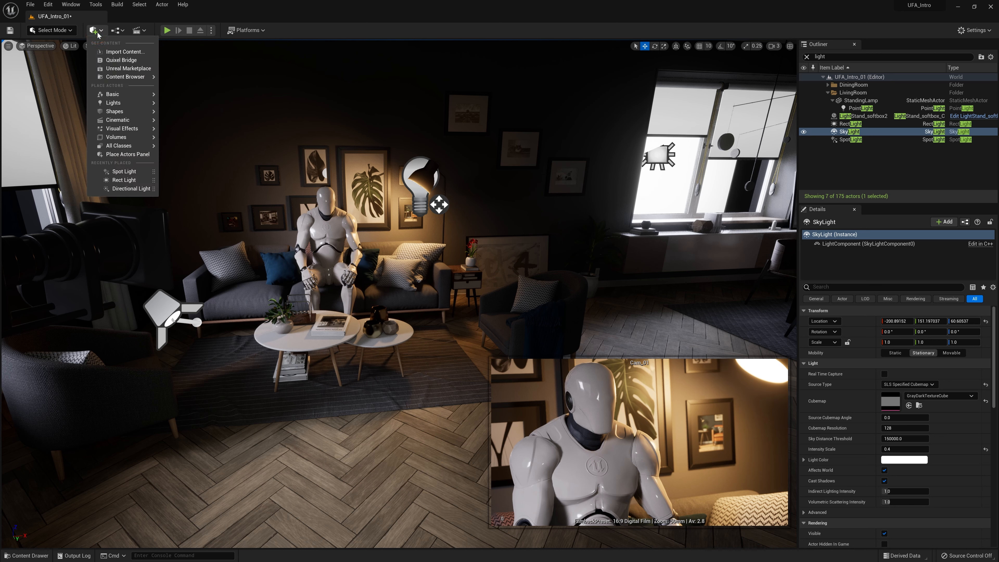
{"action": "mouse_move", "coordinate": [102, 98]}
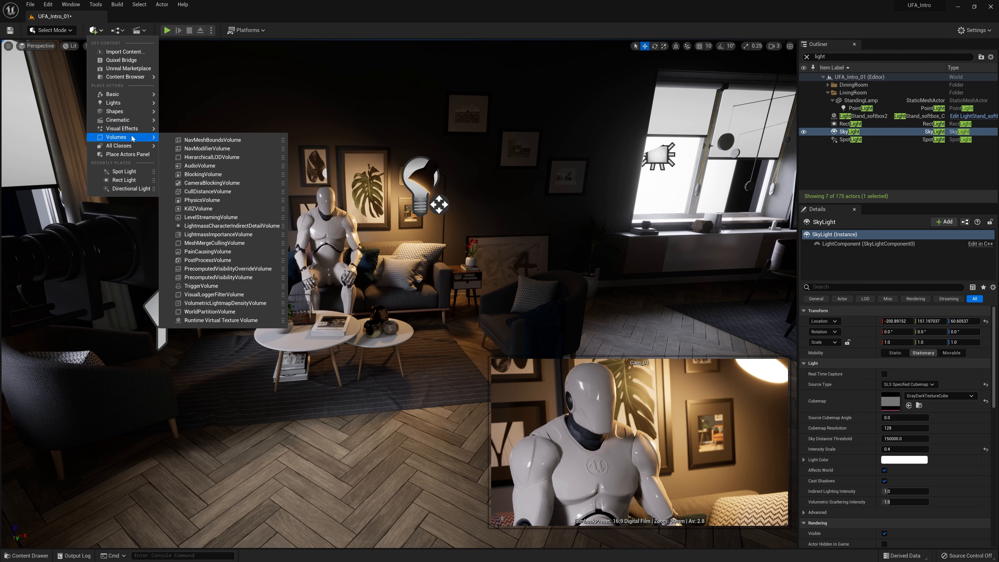
{"action": "left_click", "coordinate": [126, 155]}
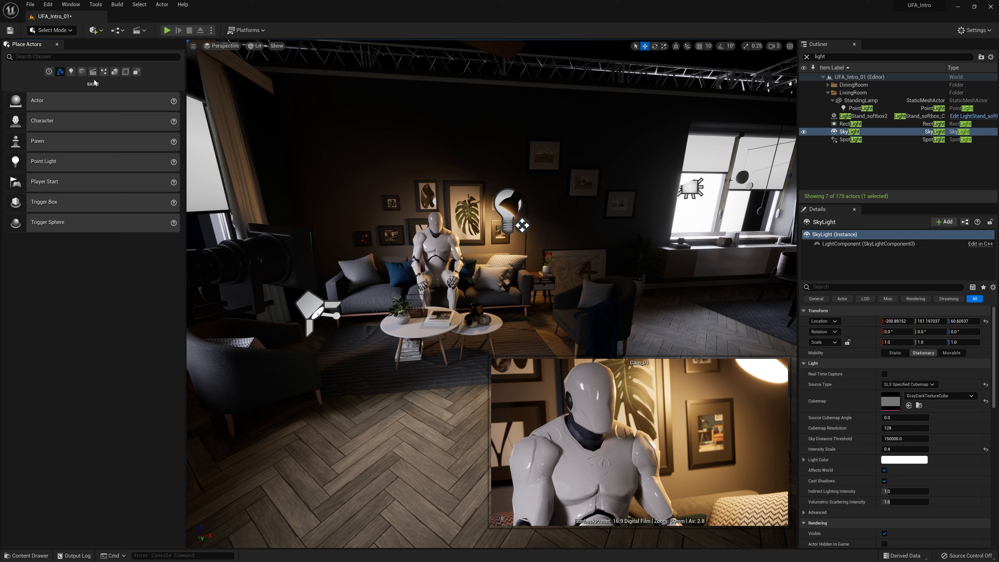
{"action": "left_click", "coordinate": [70, 72]}
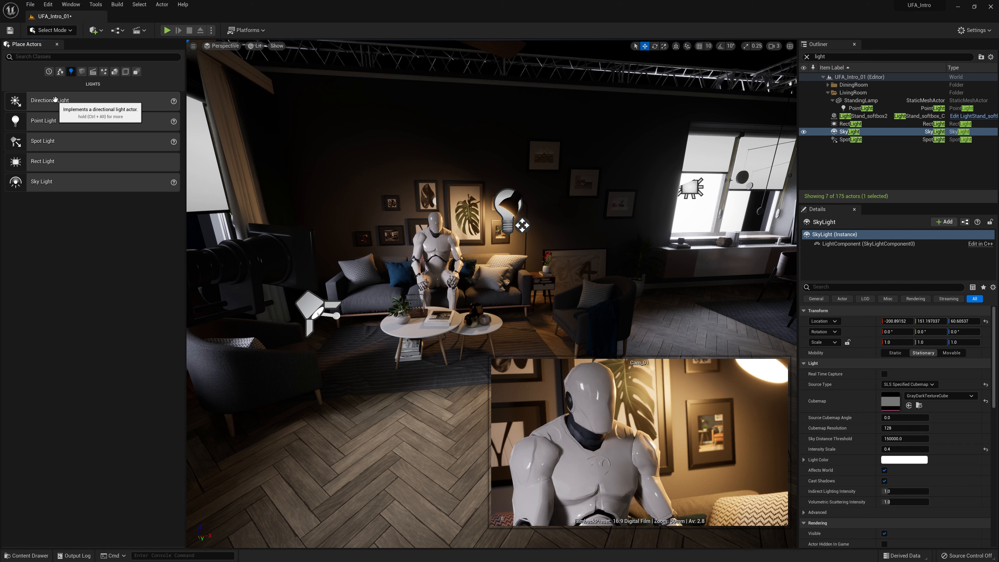
{"action": "left_click_drag", "start_coordinate": [55, 99], "coordinate": [432, 419]}
{"action": "right_click_drag", "start_coordinate": [448, 397], "coordinate": [476, 410]}
{"action": "left_click_drag", "start_coordinate": [394, 325], "coordinate": [385, 277]}
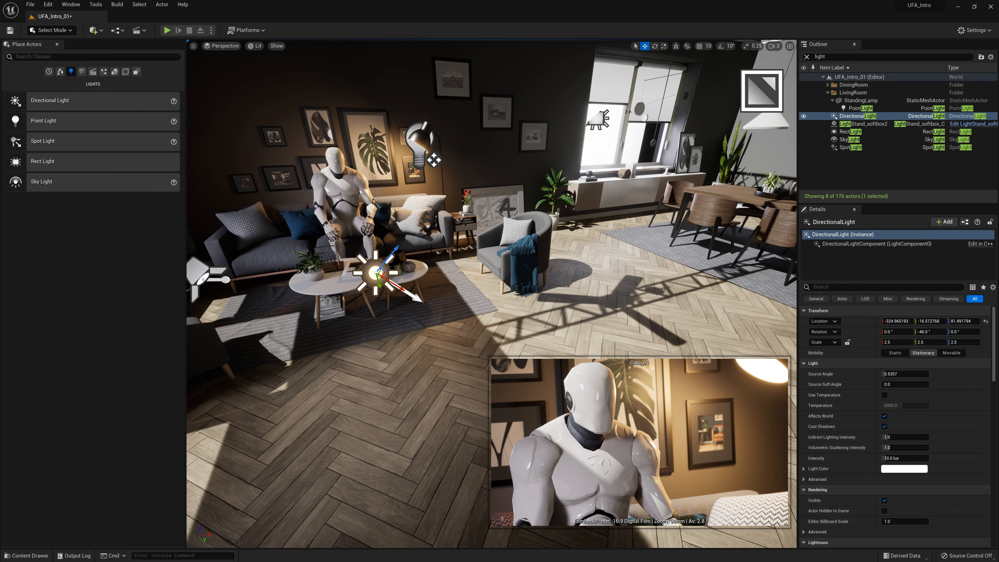
Step: Rotate the directional light on its Y axis to about -24 degrees so it shines through the windows at a lower angle
{"action": "mouse_move", "coordinate": [474, 255]}
{"action": "right_mouse_down"}
{"action": "mouse_move", "coordinate": [449, 252]}
{"action": "mouse_move", "coordinate": [458, 256]}
{"action": "right_mouse_up"}
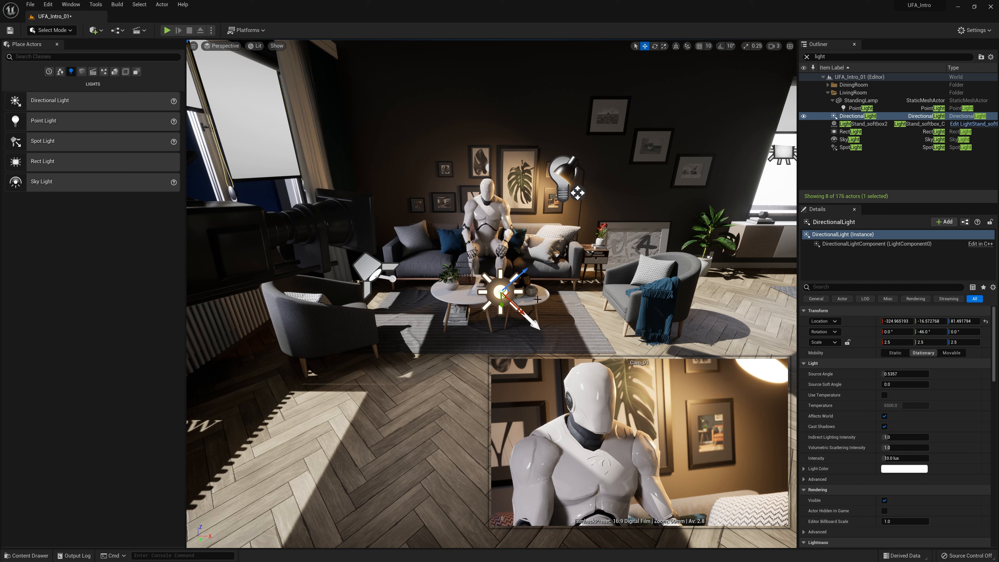
{"action": "key", "text": "e"}
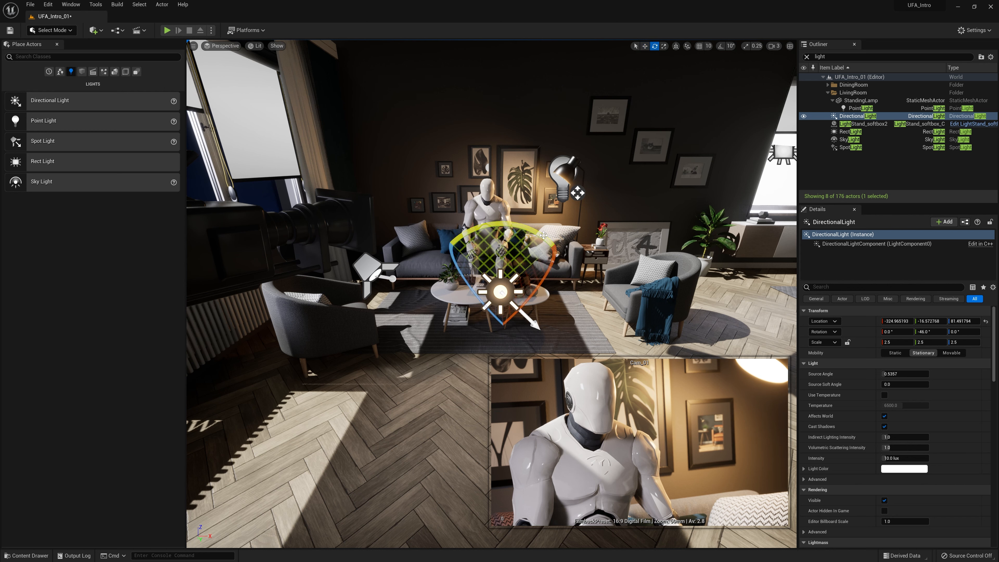
{"action": "left_click_drag", "start_coordinate": [543, 235], "coordinate": [561, 317]}
{"action": "mouse_move", "coordinate": [593, 290]}
{"action": "right_mouse_down"}
{"action": "mouse_move", "coordinate": [618, 281]}
{"action": "mouse_move", "coordinate": [590, 264]}
{"action": "mouse_move", "coordinate": [605, 280]}
{"action": "right_mouse_up"}
{"action": "key", "text": "s"}
Step: Move the directional light to about -334 on X and 100 on Z
{"action": "key", "text": "w"}
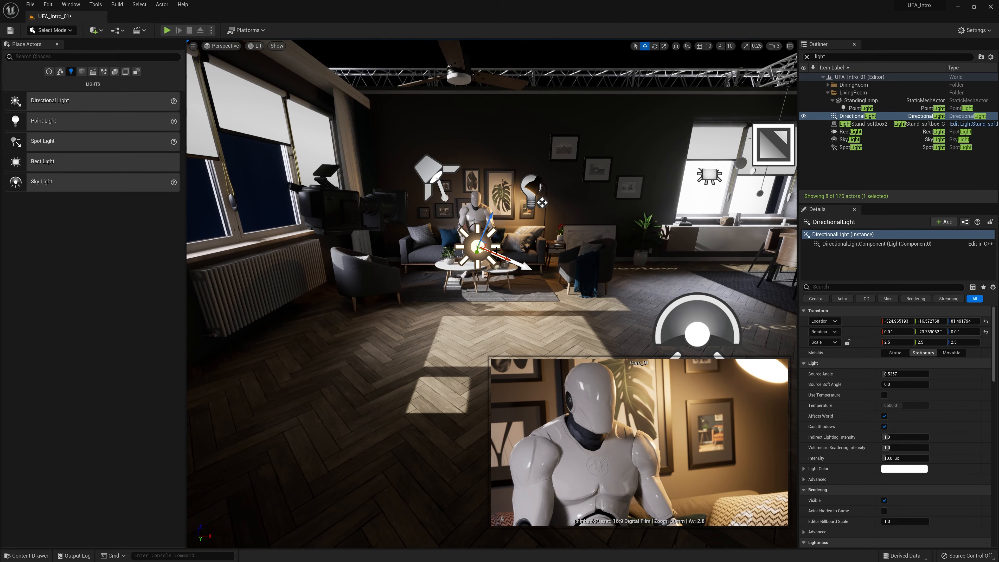
{"action": "left_click_drag", "start_coordinate": [484, 238], "coordinate": [579, 369]}
{"action": "mouse_move", "coordinate": [541, 202]}
{"action": "left_mouse_down"}
{"action": "mouse_move", "coordinate": [540, 225]}
{"action": "mouse_move", "coordinate": [541, 202]}
{"action": "left_mouse_up"}
Step: Set the directional light's source angle to 5
{"action": "key", "text": "w"}
{"action": "mouse_move", "coordinate": [506, 269]}
{"action": "right_mouse_down"}
{"action": "mouse_move", "coordinate": [496, 254]}
{"action": "mouse_move", "coordinate": [500, 263]}
{"action": "right_mouse_up"}
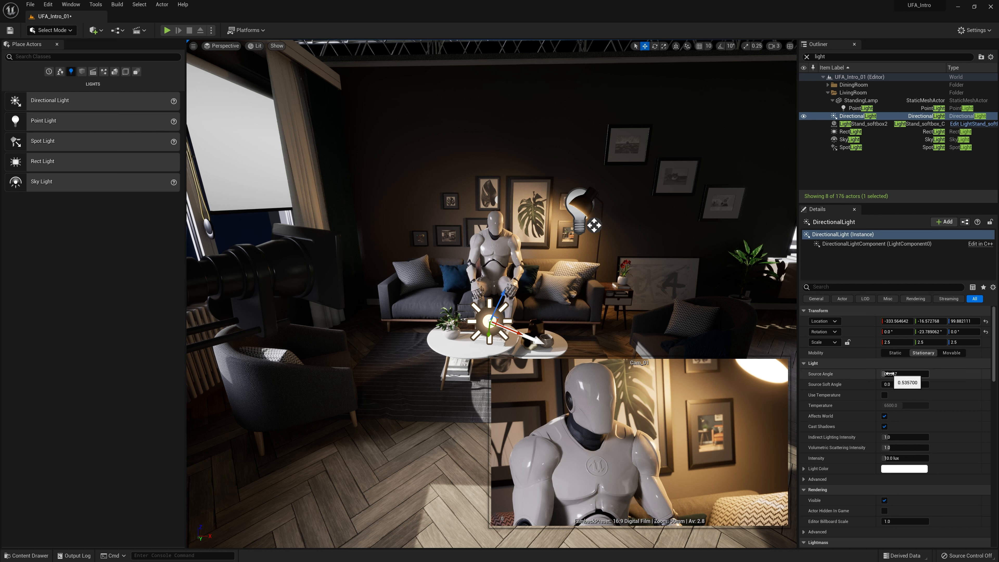
{"action": "left_click", "coordinate": [889, 374]}
{"action": "type", "text": "5"}
{"action": "key", "text": "Return"}
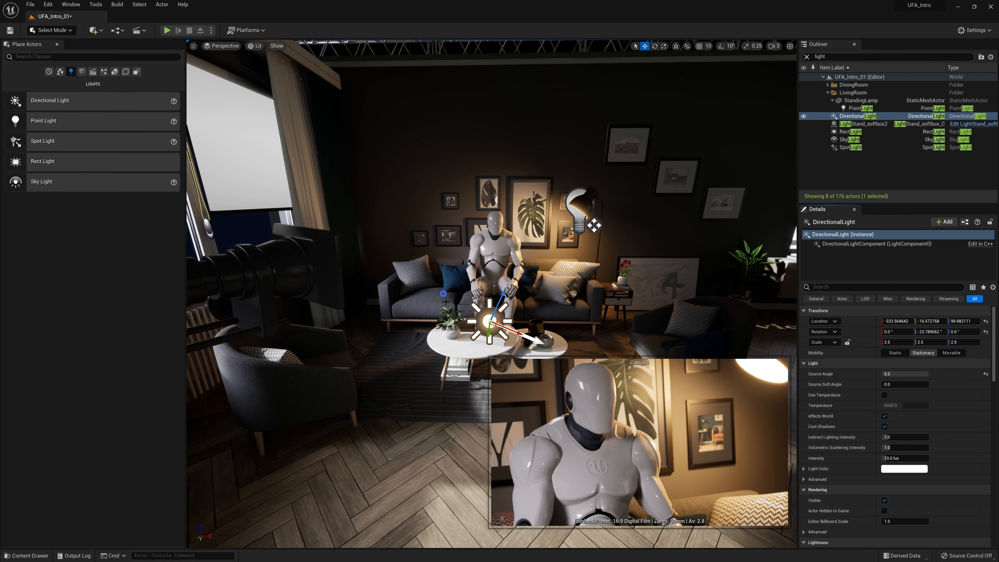
Step: Undo the last source angle change on the directional light and bring the whole living room back into sight
{"action": "right_click_drag", "start_coordinate": [445, 301], "coordinate": [445, 398]}
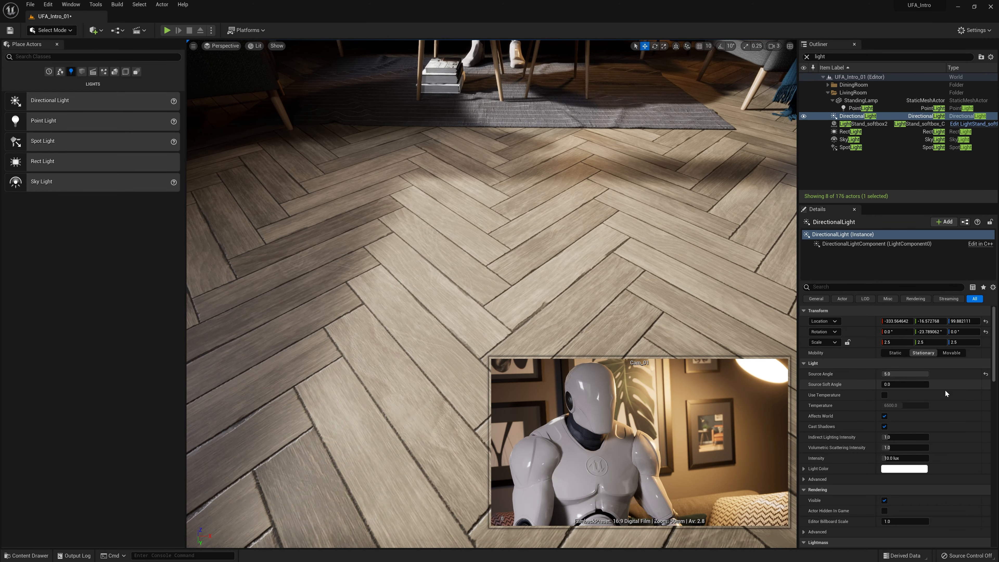
{"action": "key", "text": "ctrl+z"}
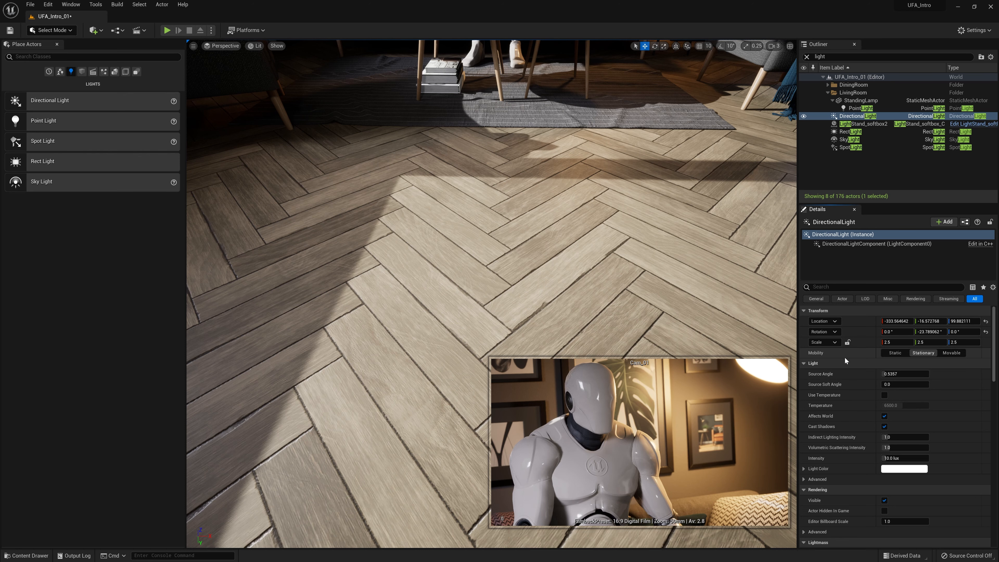
{"action": "key", "text": "f"}
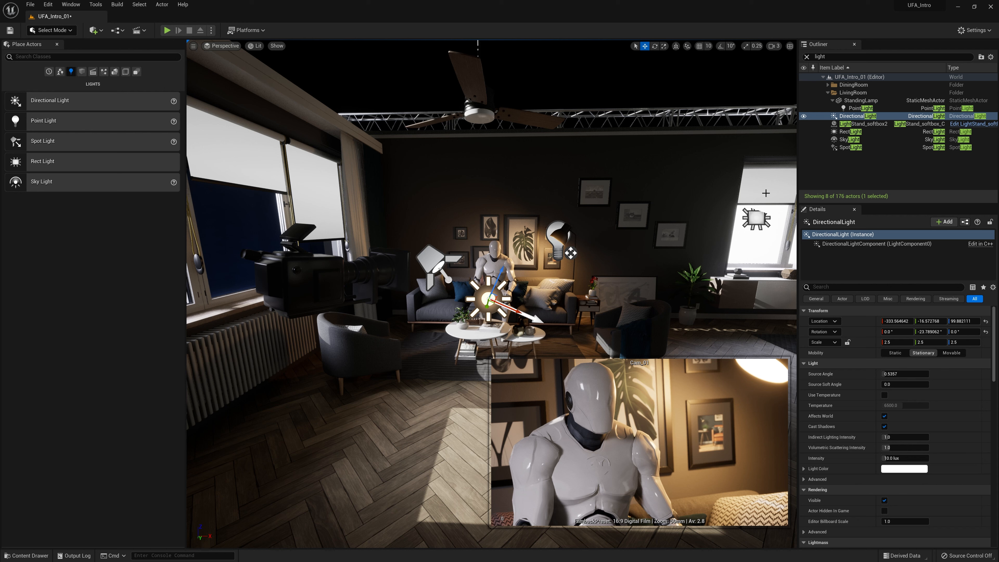
Step: Delete the directional light and the sky light from the living room
{"action": "left_click", "coordinate": [868, 117]}
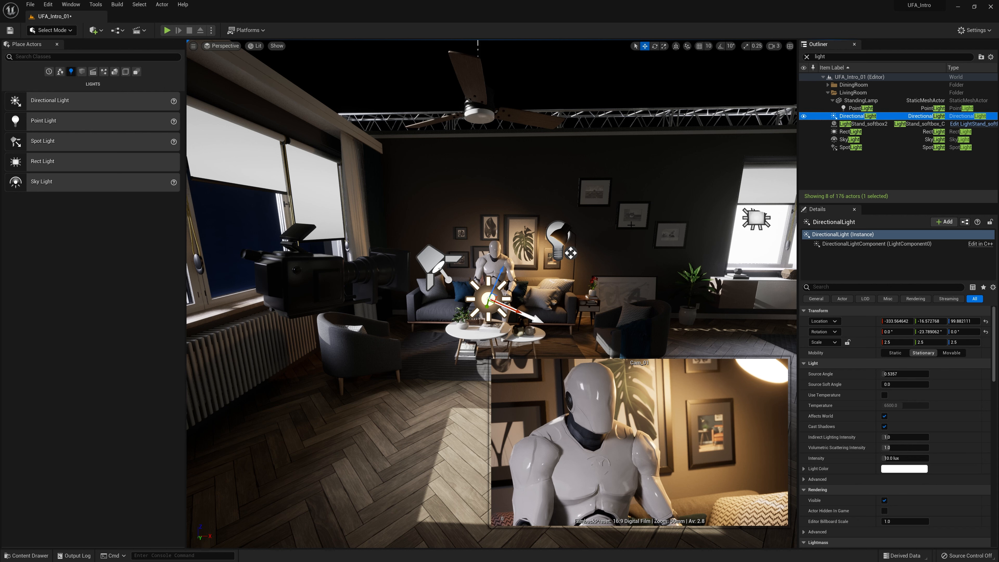
{"action": "key", "text": "Delete"}
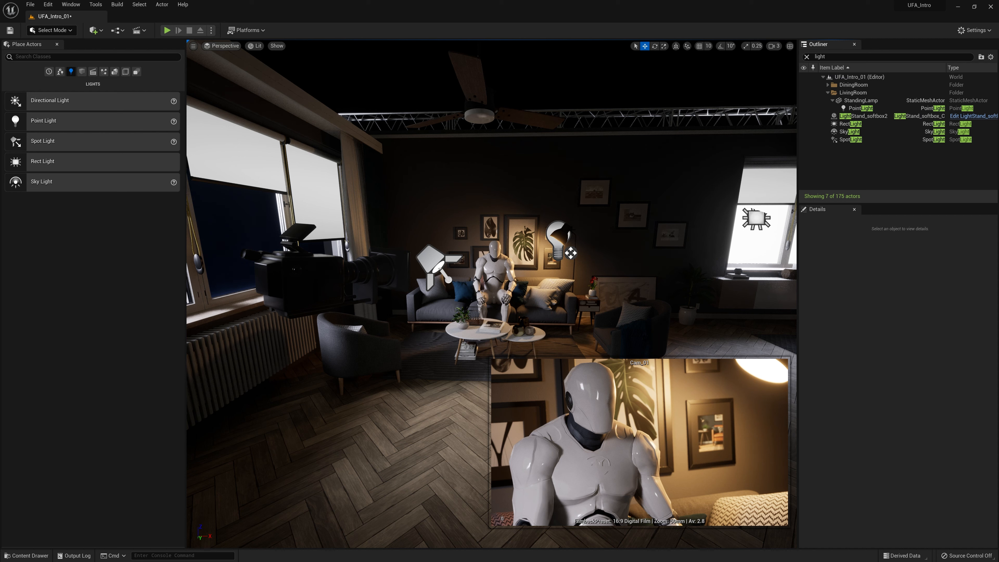
{"action": "left_click", "coordinate": [849, 132]}
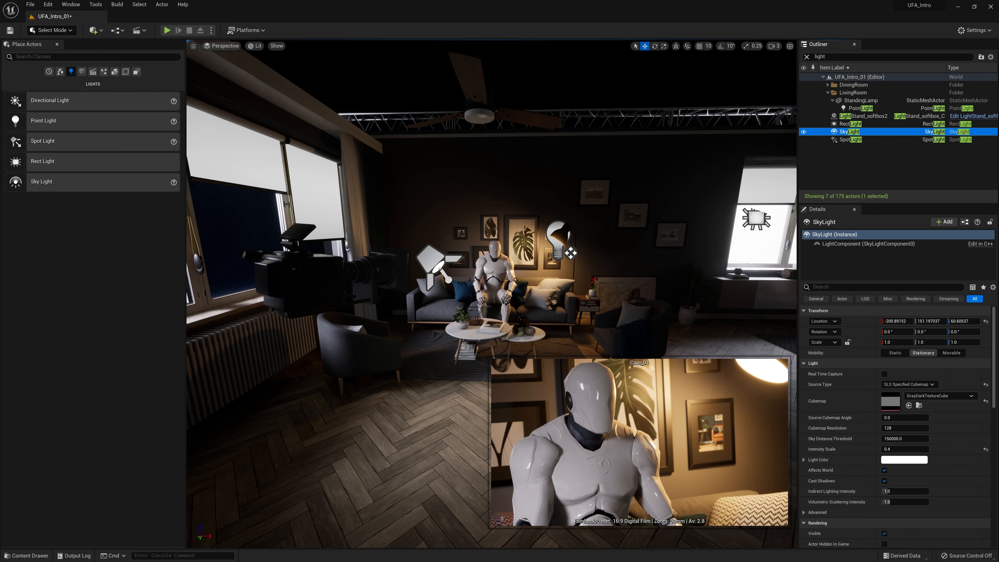
{"action": "key", "text": "Delete"}
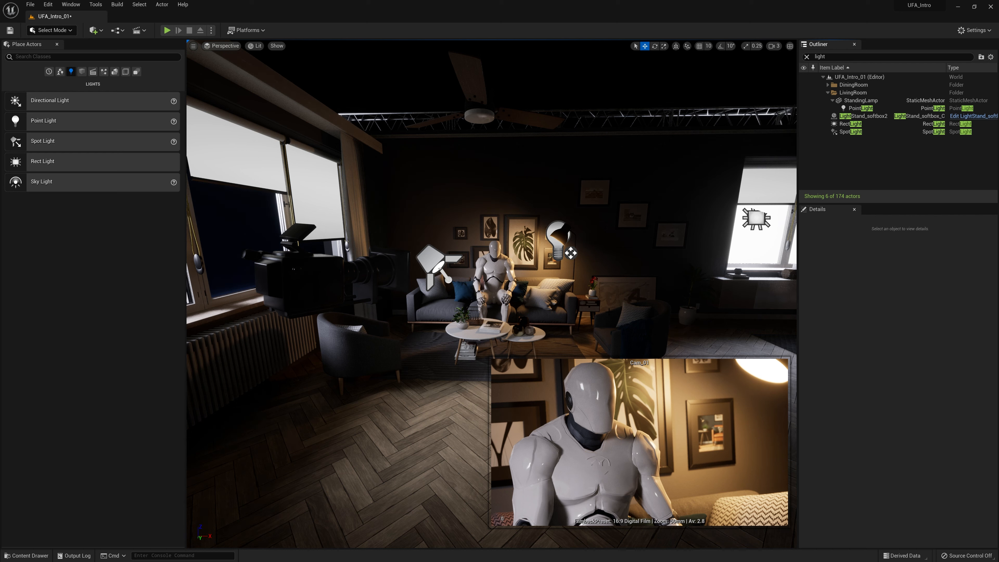